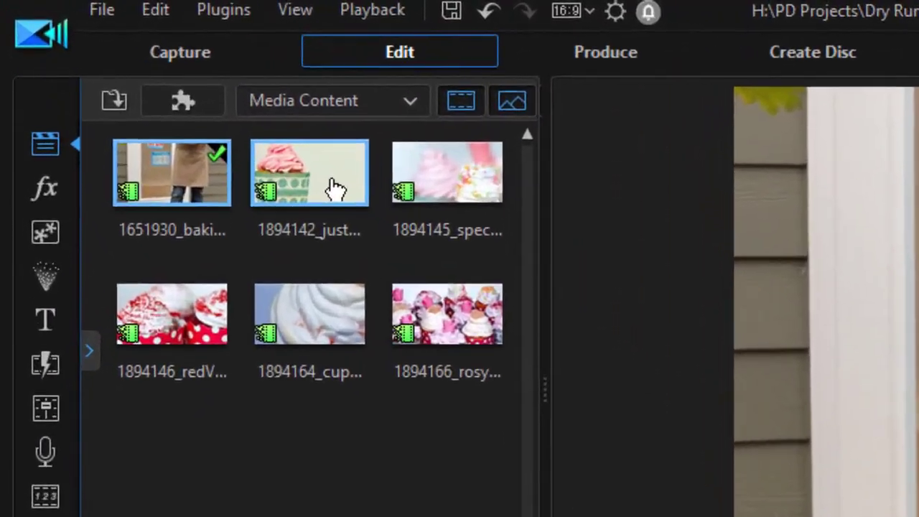
Rename the 1894142 cupcake clip to UL and the red velvet clip to UR.
mouse_move(195, 108)
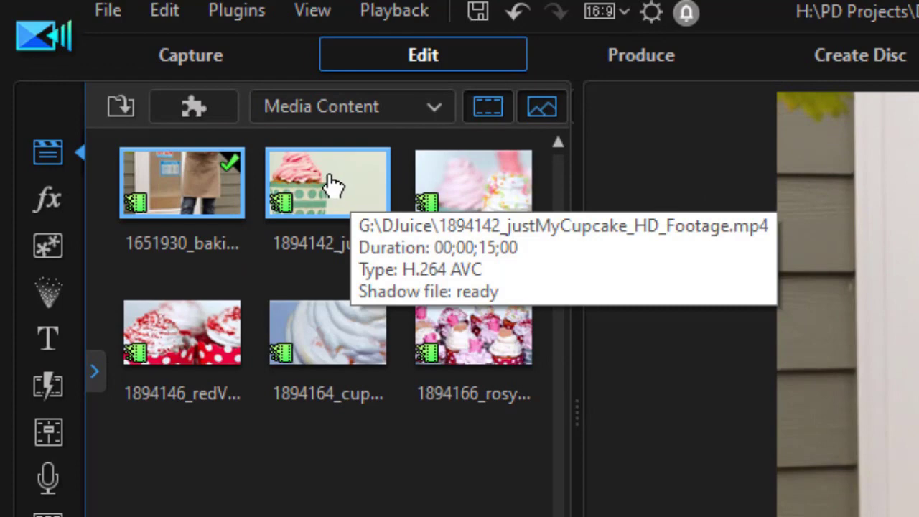
click(327, 184)
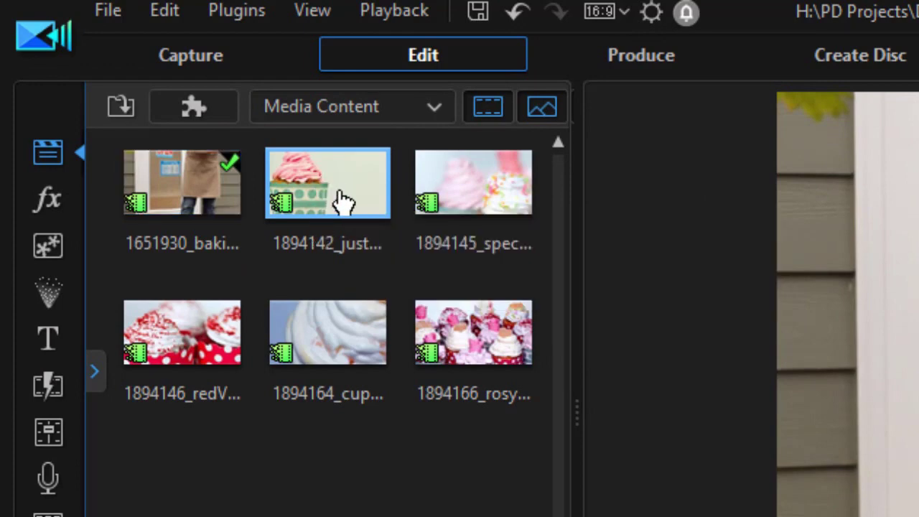
right_click(336, 191)
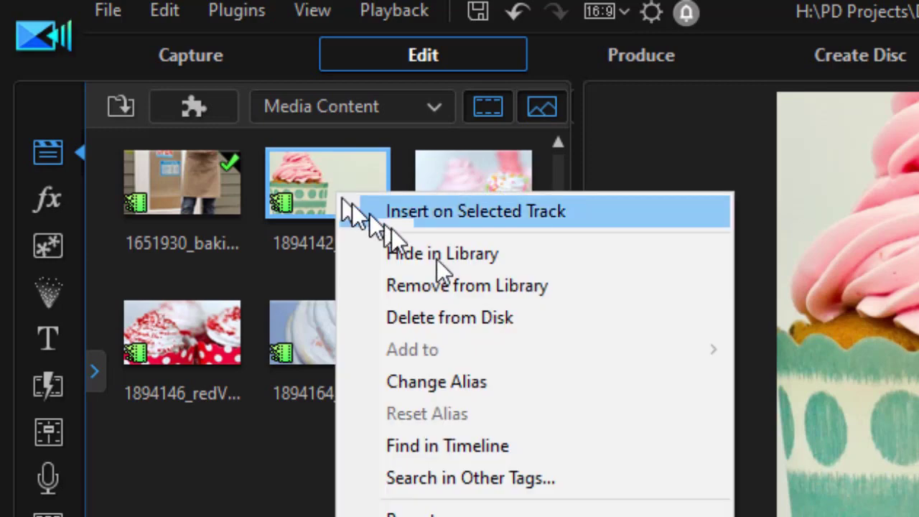
click(480, 381)
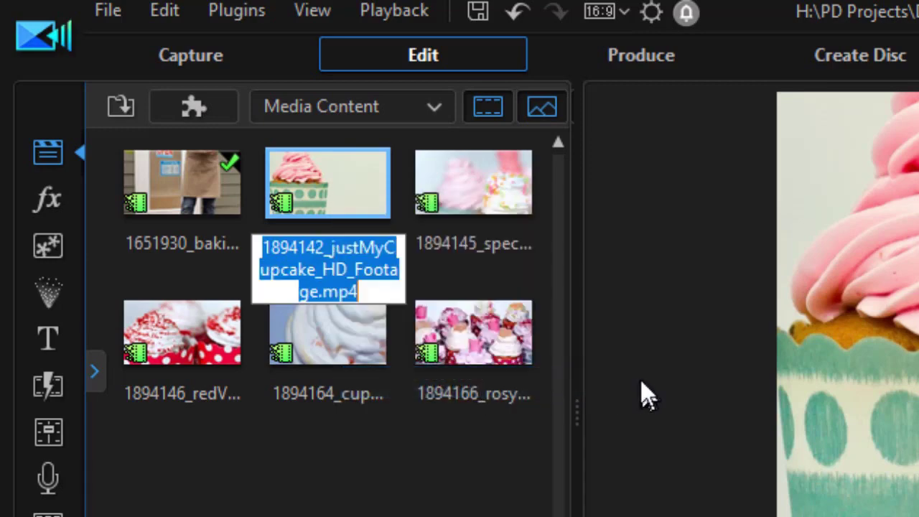
text(UL)
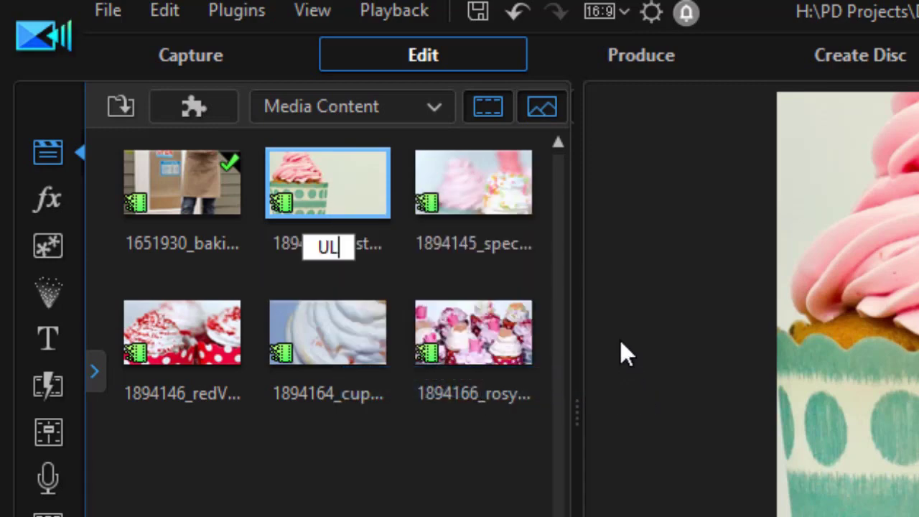
key(Return)
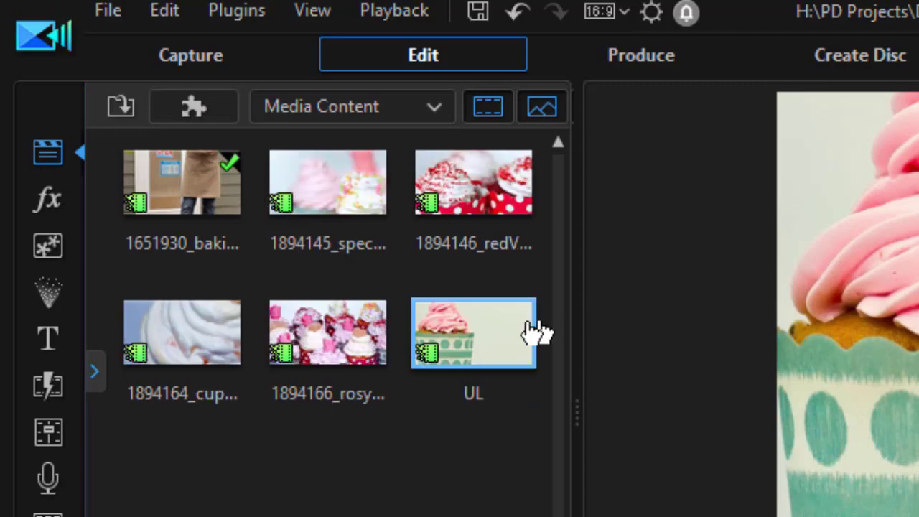
right_click(479, 189)
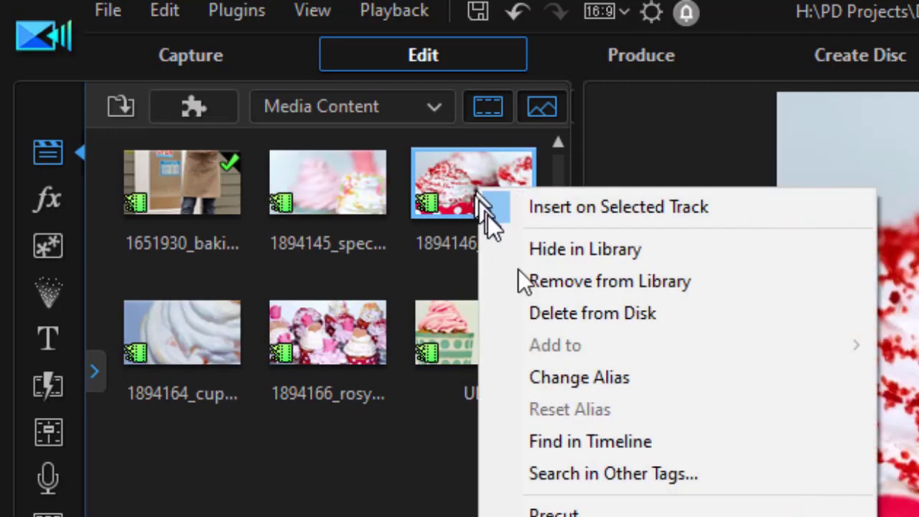
click(578, 376)
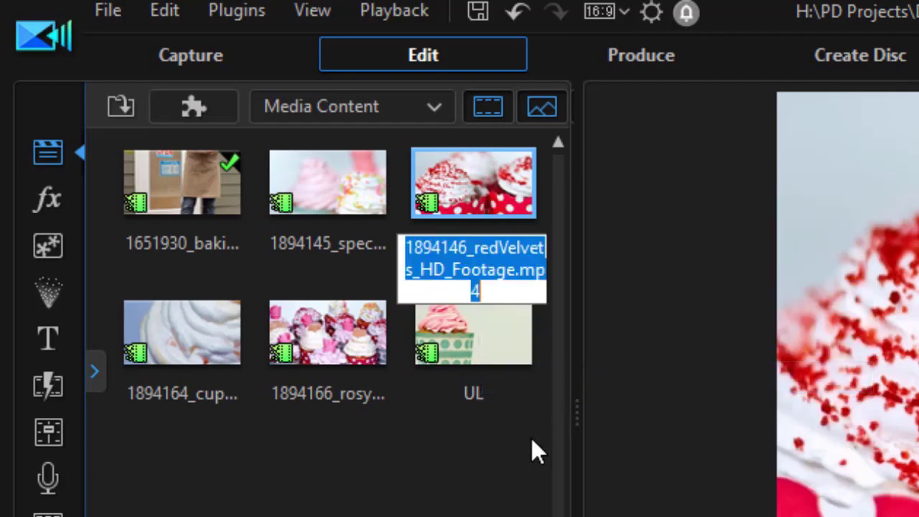
text(UR)
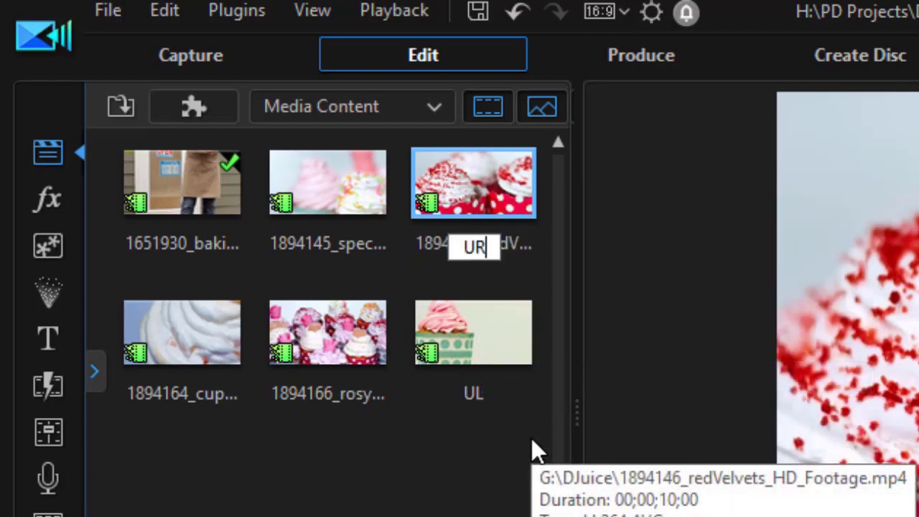
key(Return)
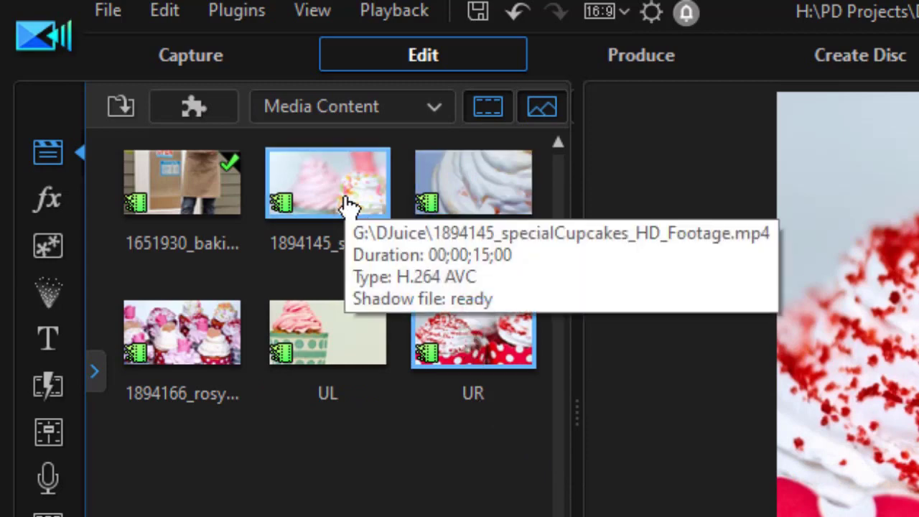
Rename the 1894145 clip to CB and the 1894164 cupcake cream clip to LL.
right_click(358, 213)
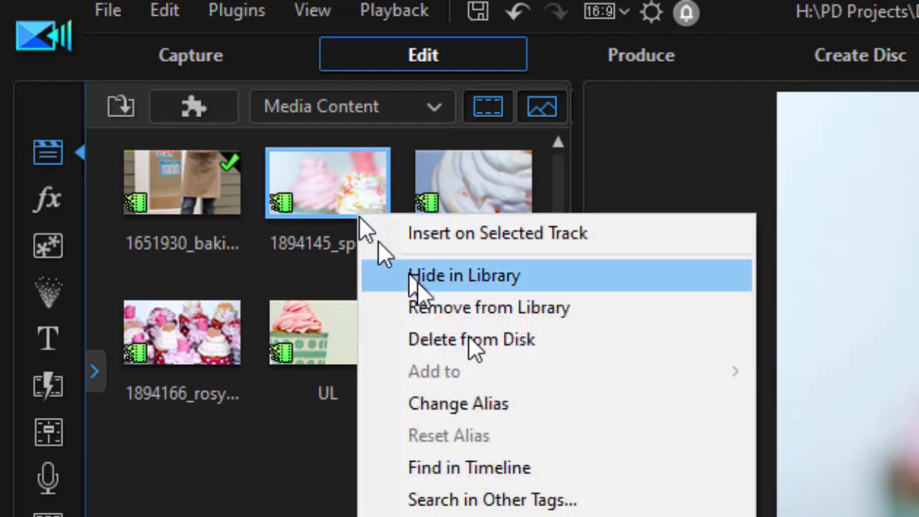
click(517, 402)
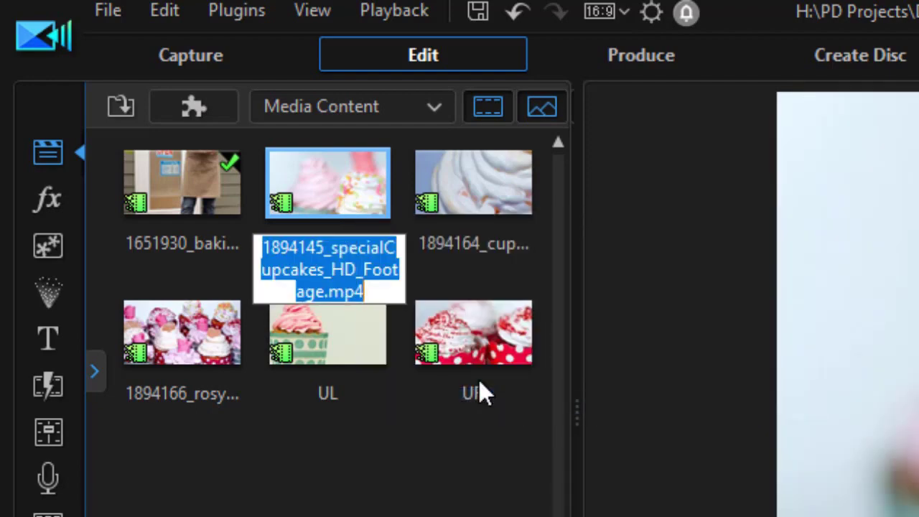
text(CB)
key(Return)
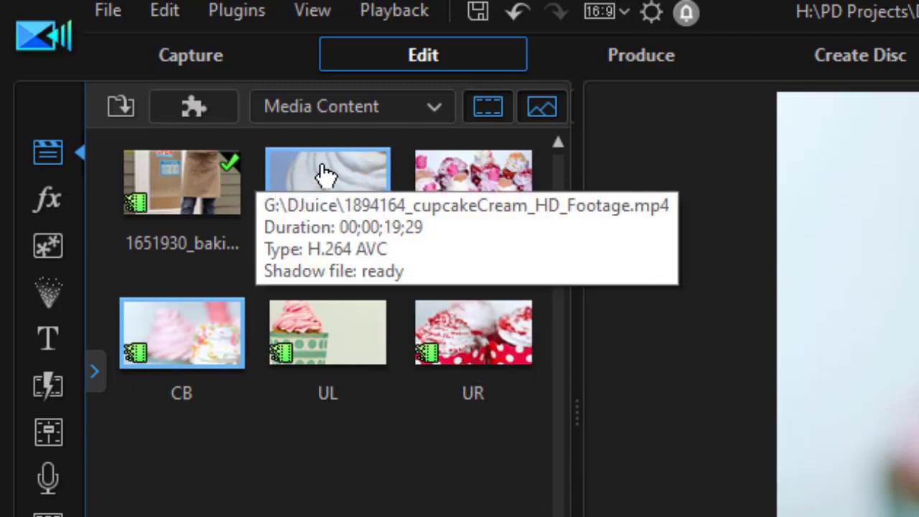
click(324, 175)
right_click(326, 173)
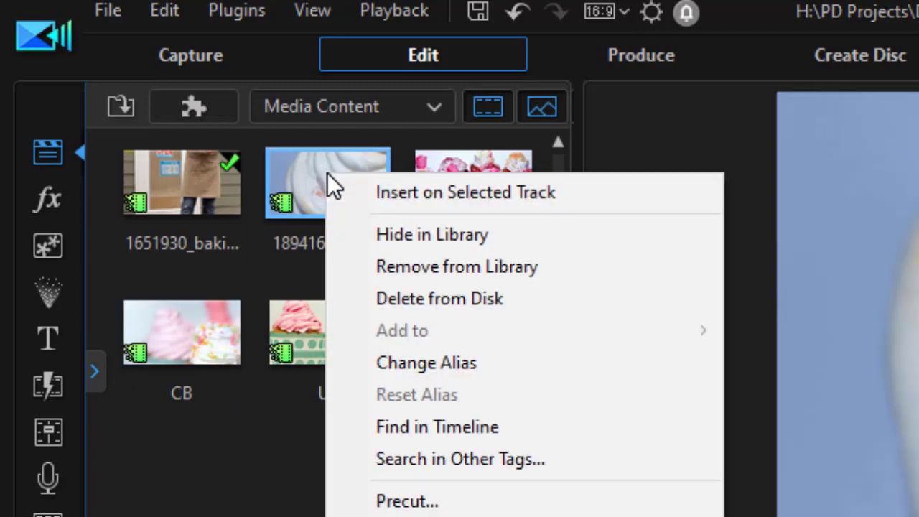
click(452, 366)
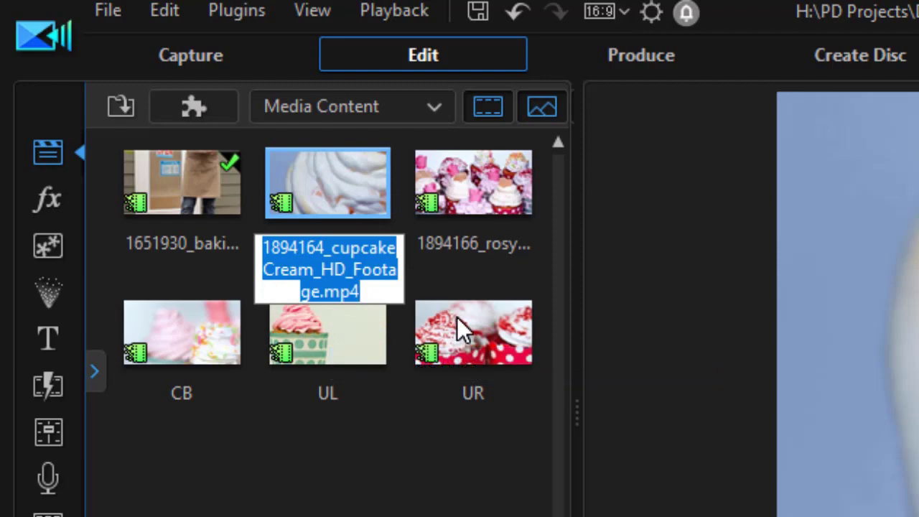
text(LL)
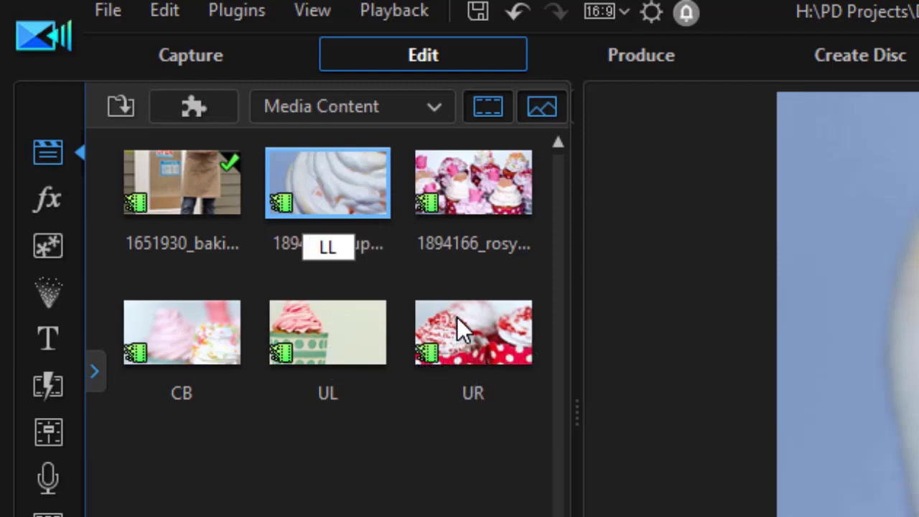
click(502, 201)
Rename the rosy cupcakes clip to LR.
click(346, 192)
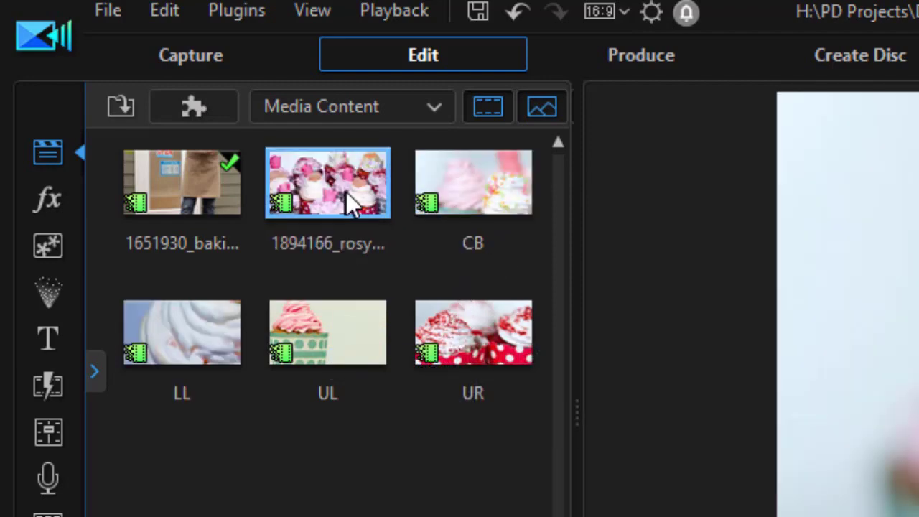
right_click(347, 191)
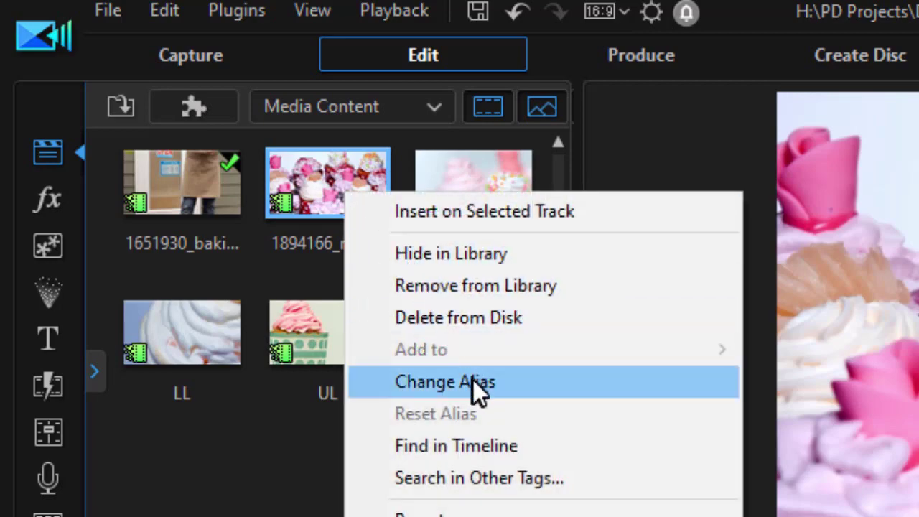
click(472, 379)
text(LR)
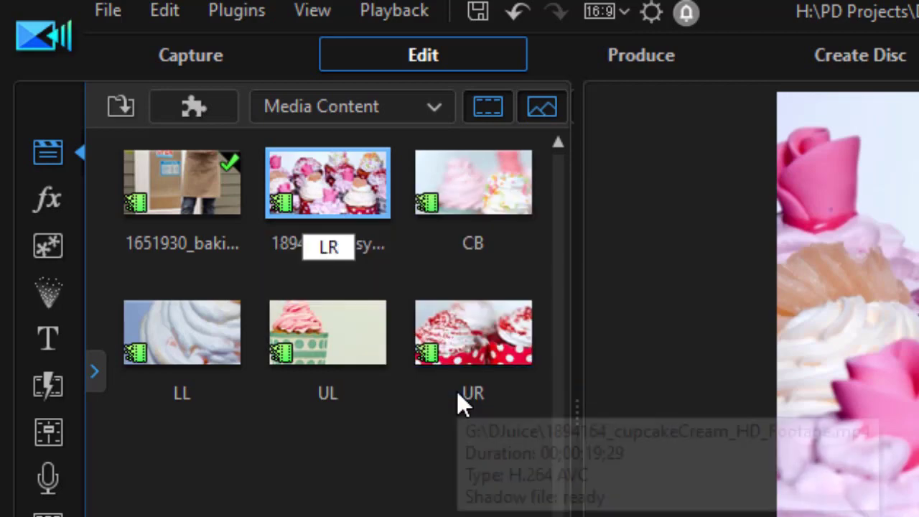
key(Return)
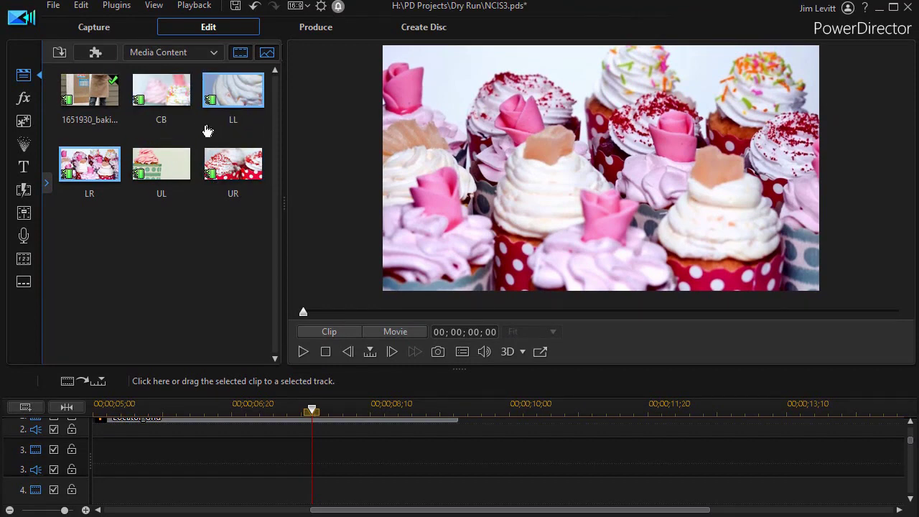
Drop the UL, UR and CB clips onto video tracks 3, 4 and 5, then open CB in PiP Designer.
drag(171, 172, 88, 470)
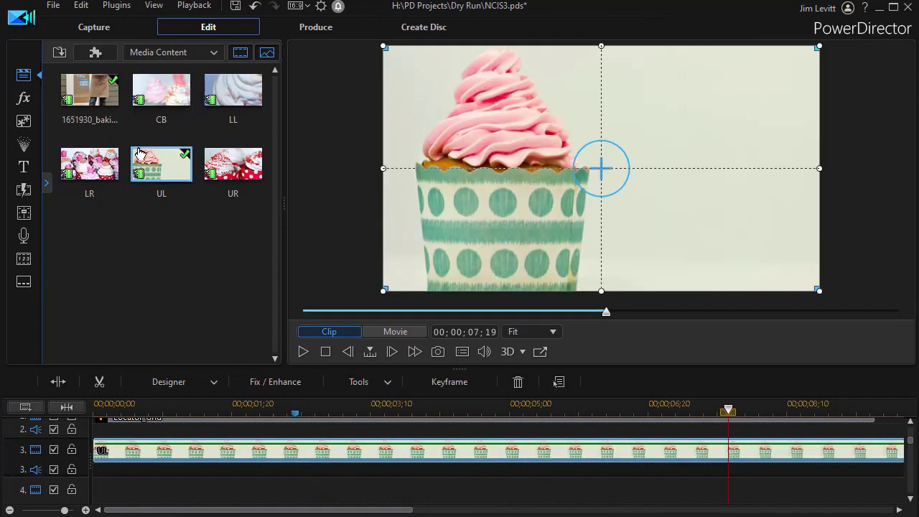
drag(233, 164, 89, 468)
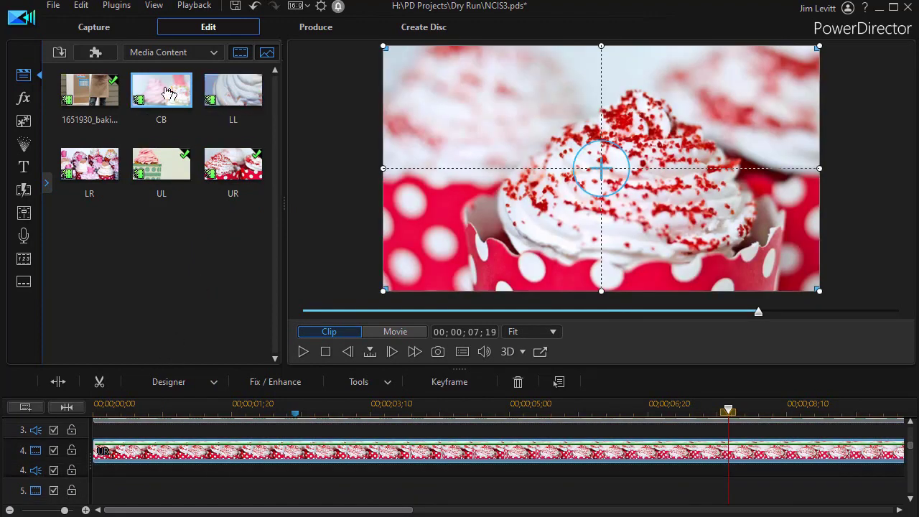
drag(167, 93, 92, 464)
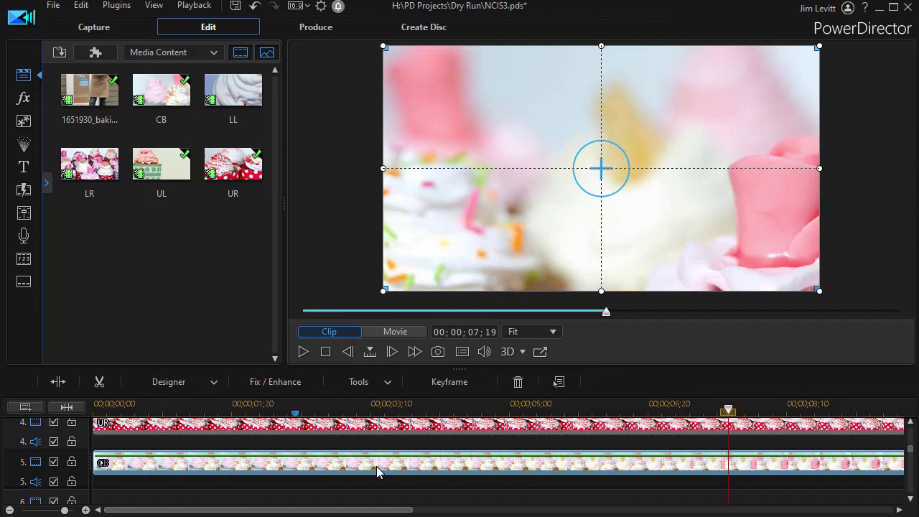
double_click(378, 468)
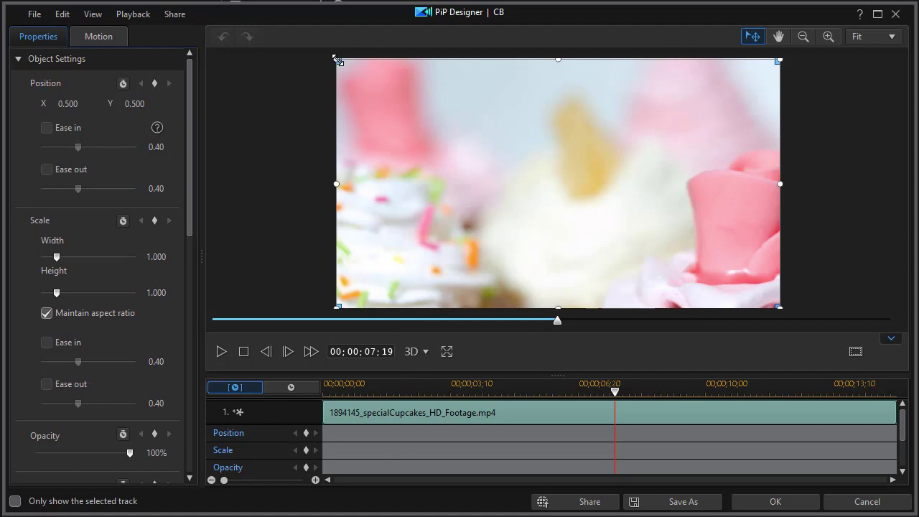
Scale CB to 0.416, place it at X 0.514, Y 0.763, and return to the clip start.
drag(341, 63, 598, 242)
drag(686, 249, 566, 242)
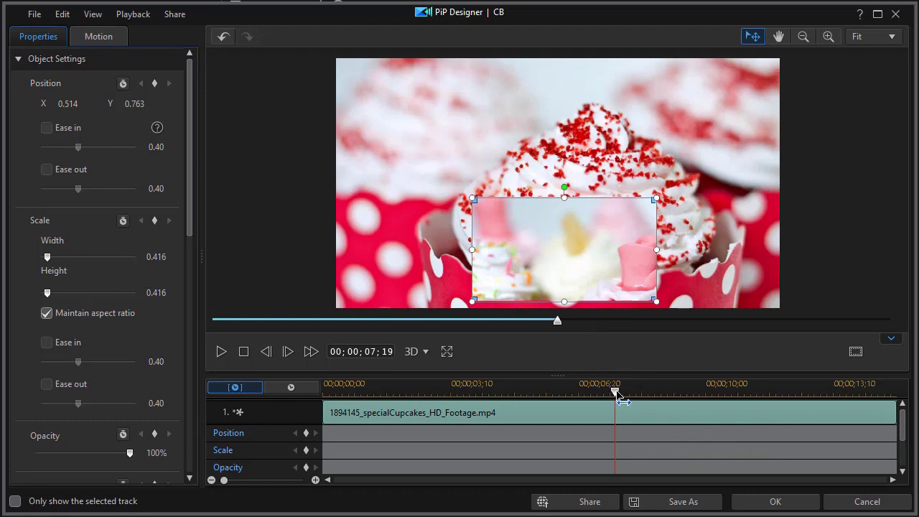
drag(616, 390, 450, 411)
key(Home)
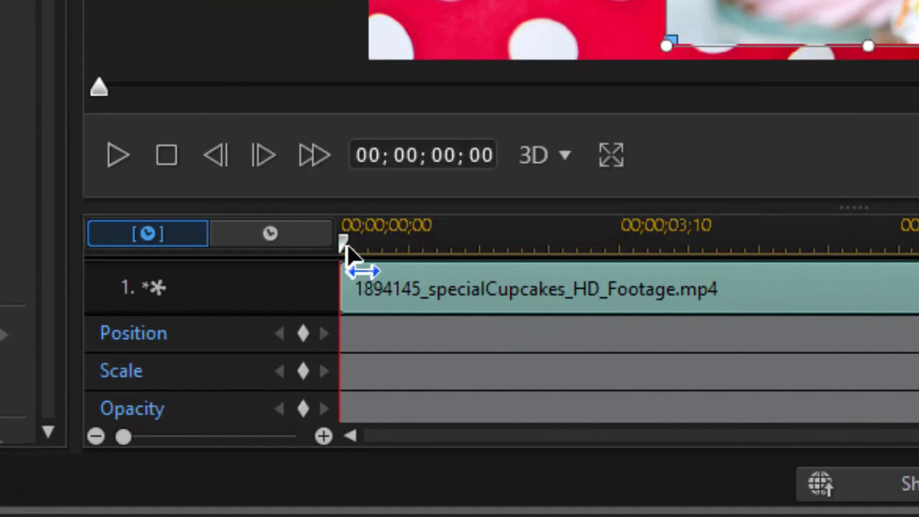
Add a Position keyframe for CB at exactly 00;00;02;00.
drag(345, 248, 515, 248)
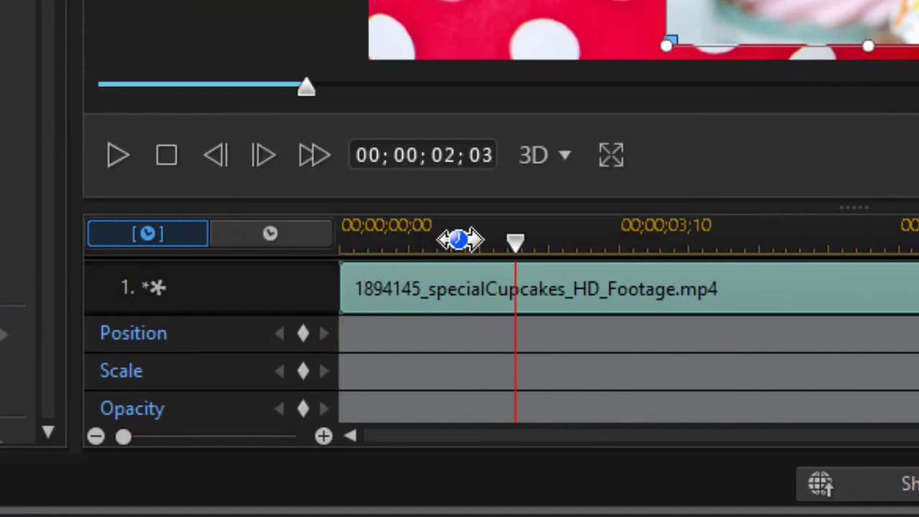
key(comma)
key(comma)
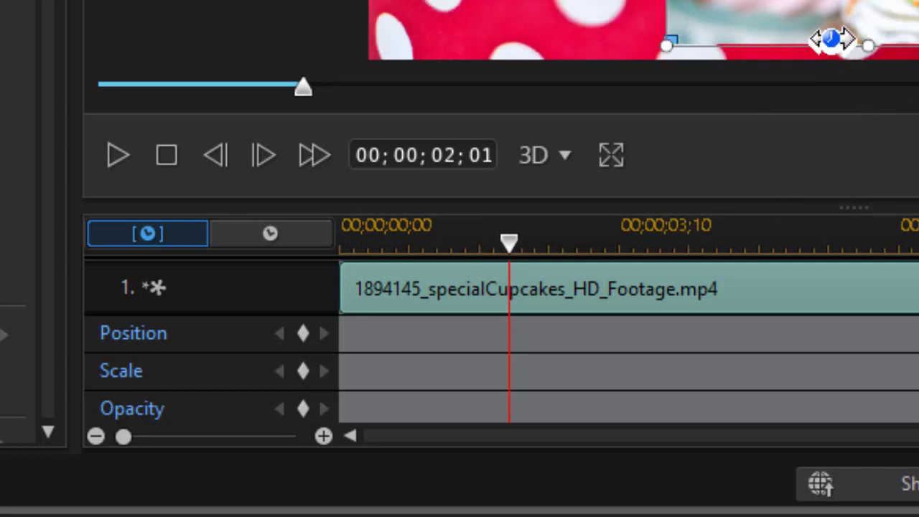
key(comma)
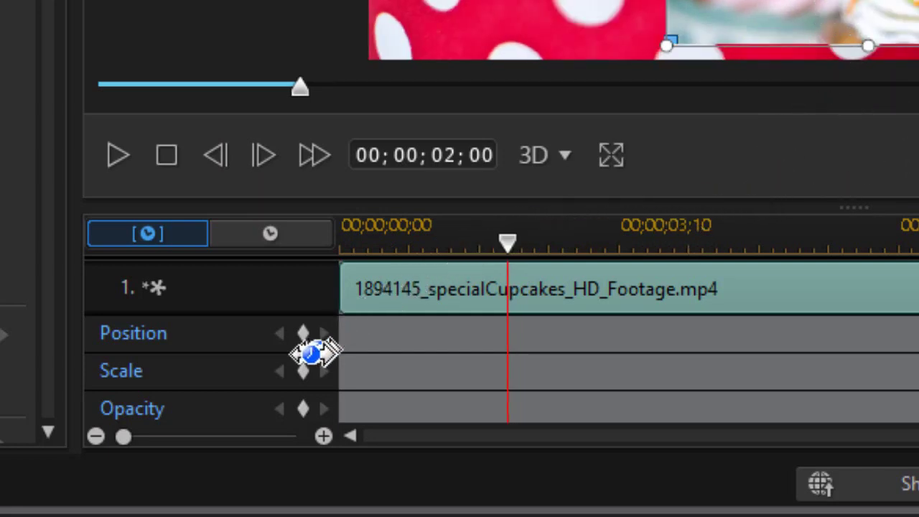
click(303, 333)
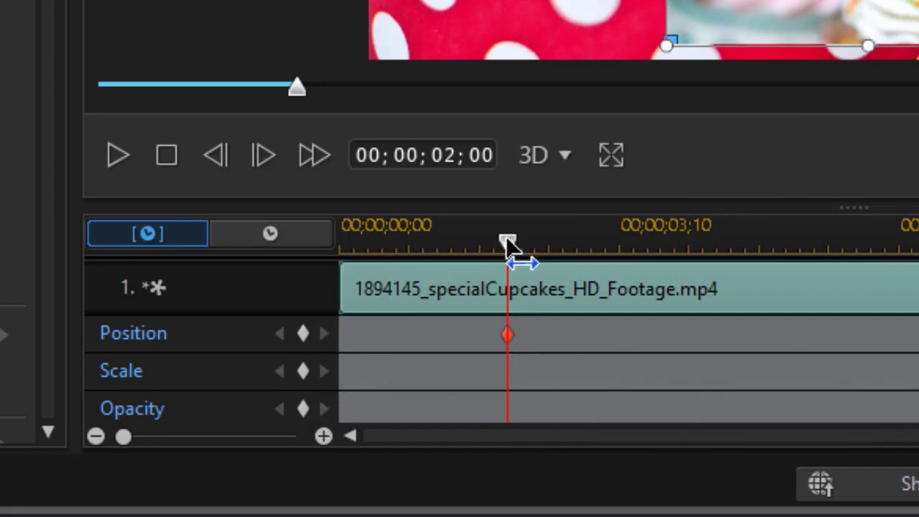
At 00;00, move CB below the frame (Y 1.273), preview the slide-up, and accept the changes.
drag(507, 241, 305, 282)
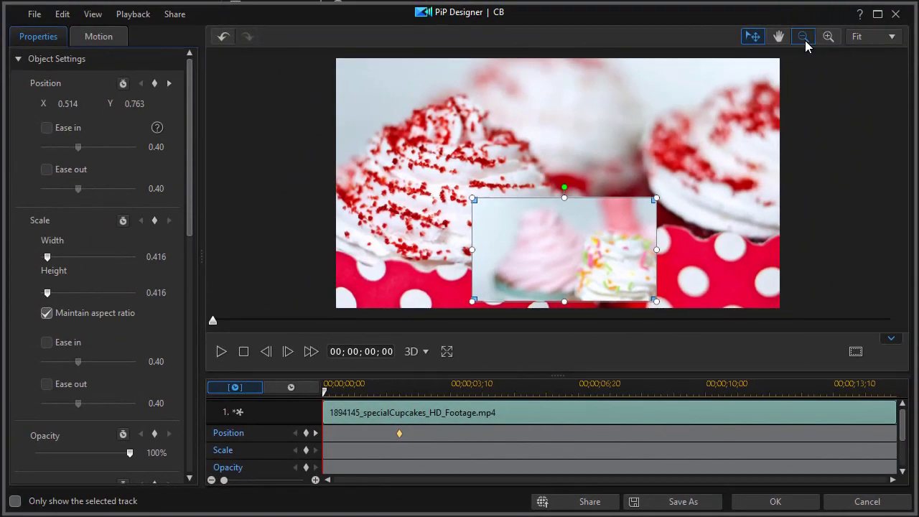
click(805, 39)
click(804, 39)
click(804, 41)
click(804, 40)
click(803, 40)
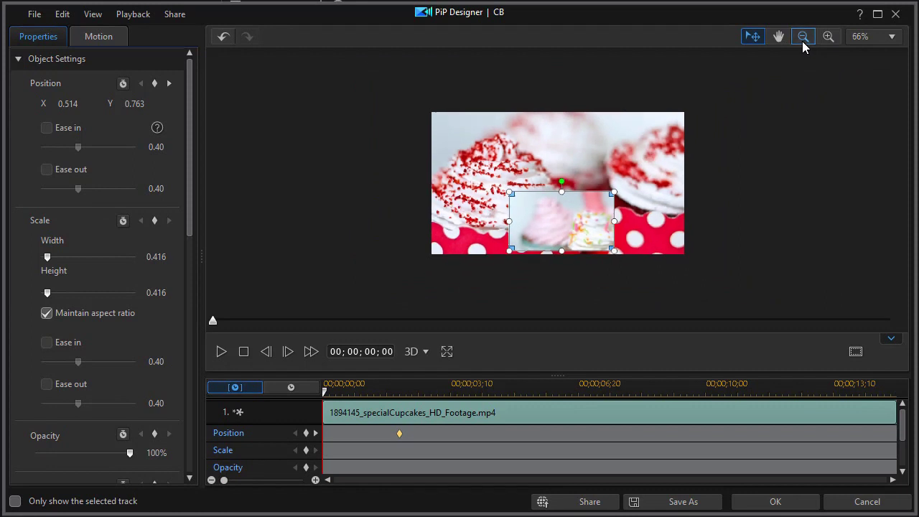
drag(550, 211, 558, 291)
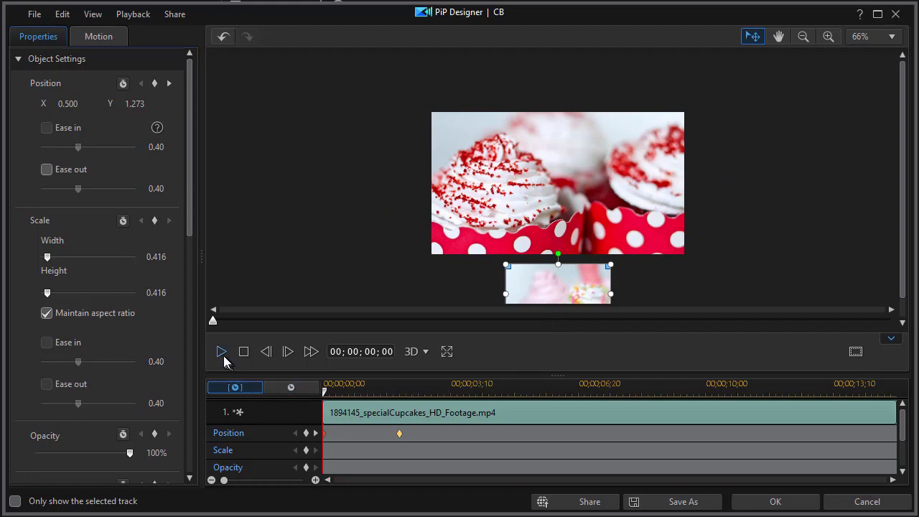
click(222, 353)
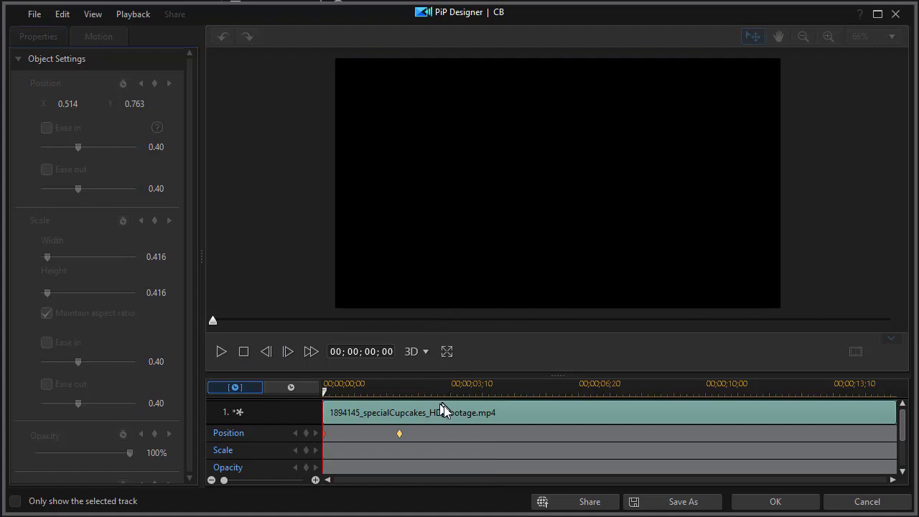
click(776, 502)
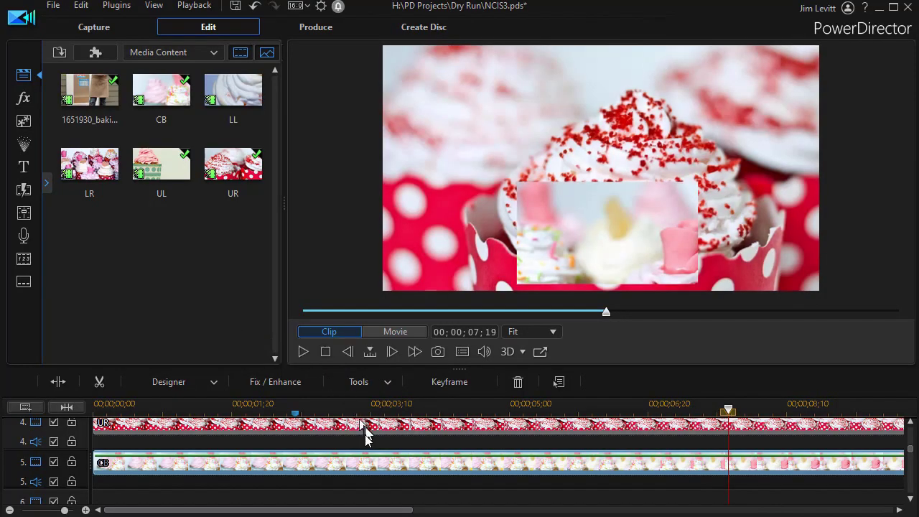
Open UR in PiP Designer, scale it to 0.365, and move it to the upper right.
click(359, 423)
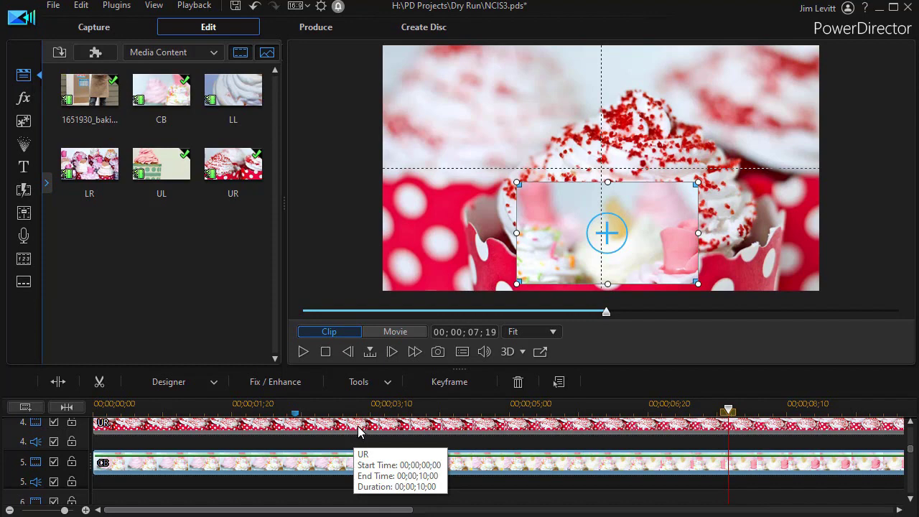
click(360, 429)
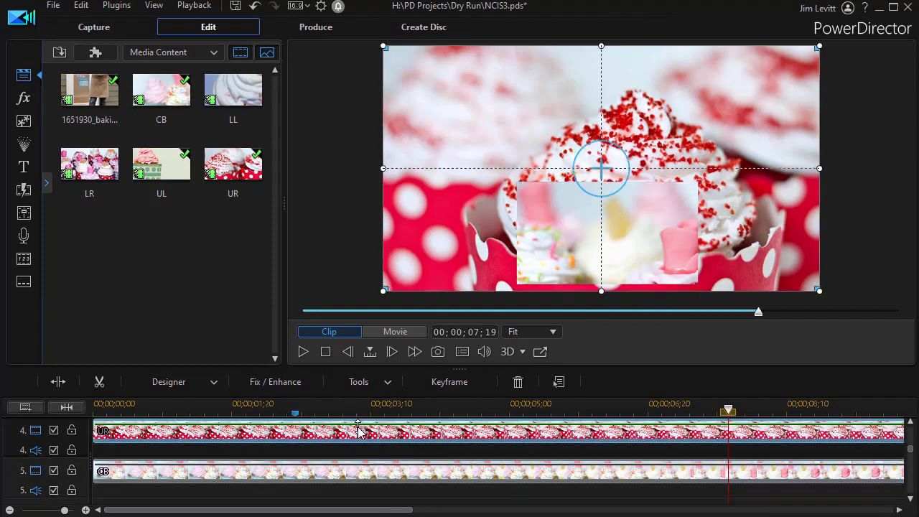
double_click(324, 444)
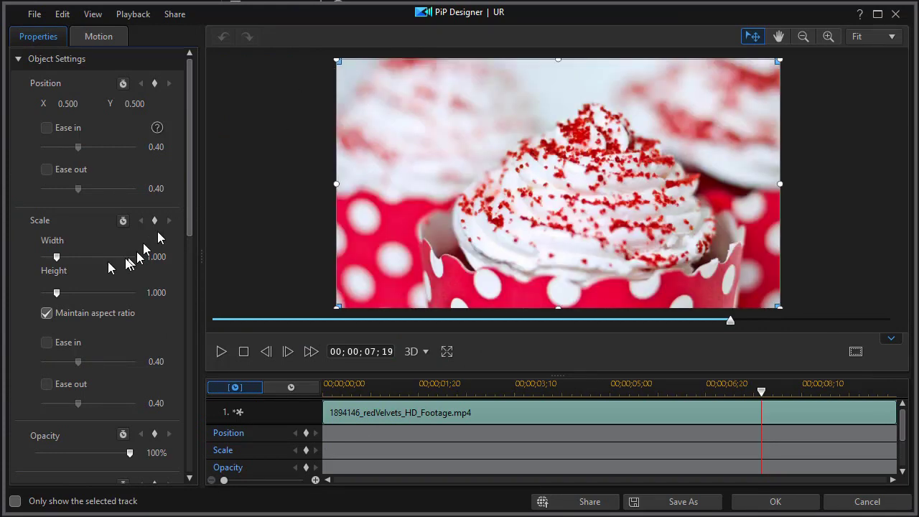
drag(57, 262, 47, 266)
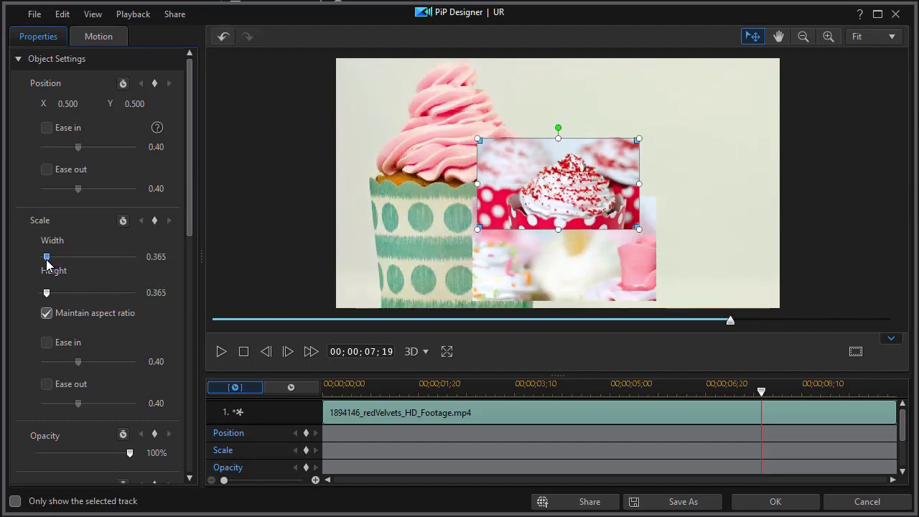
drag(521, 182, 641, 113)
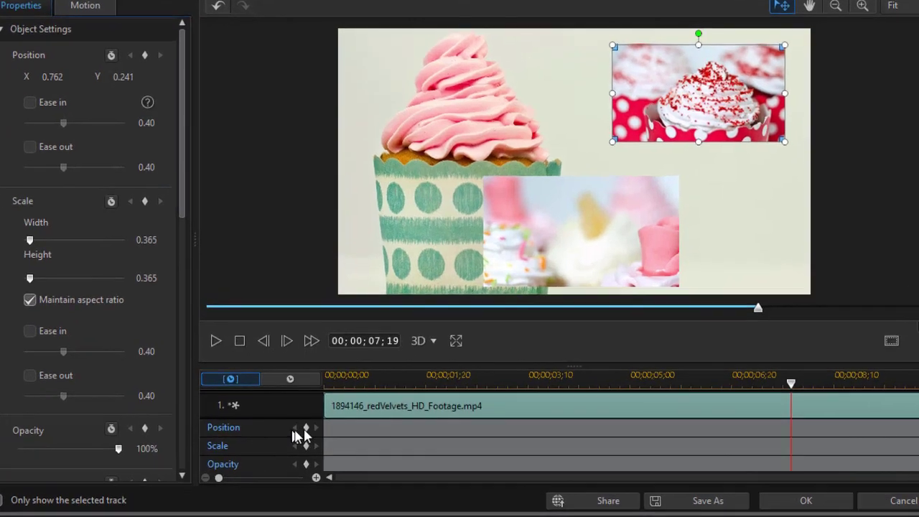
Add a Position keyframe for UR at 00;00;02;01.
mouse_move(343, 406)
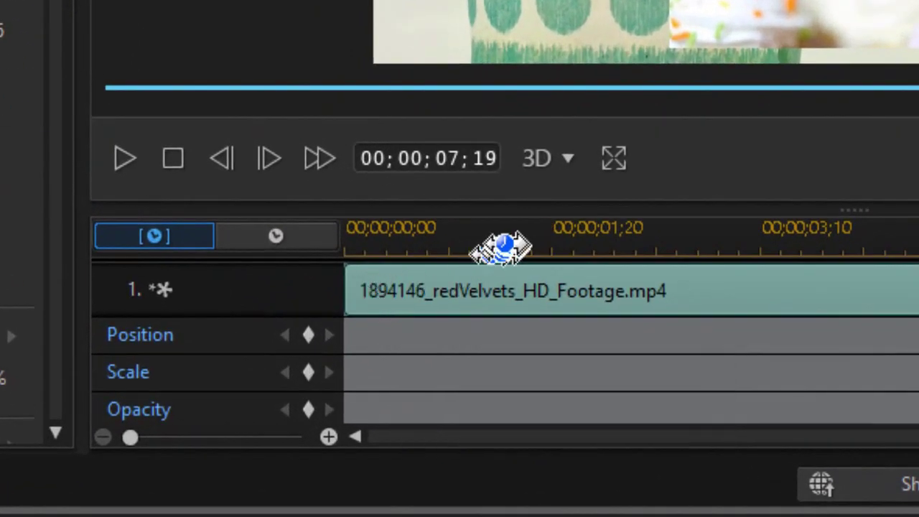
click(556, 244)
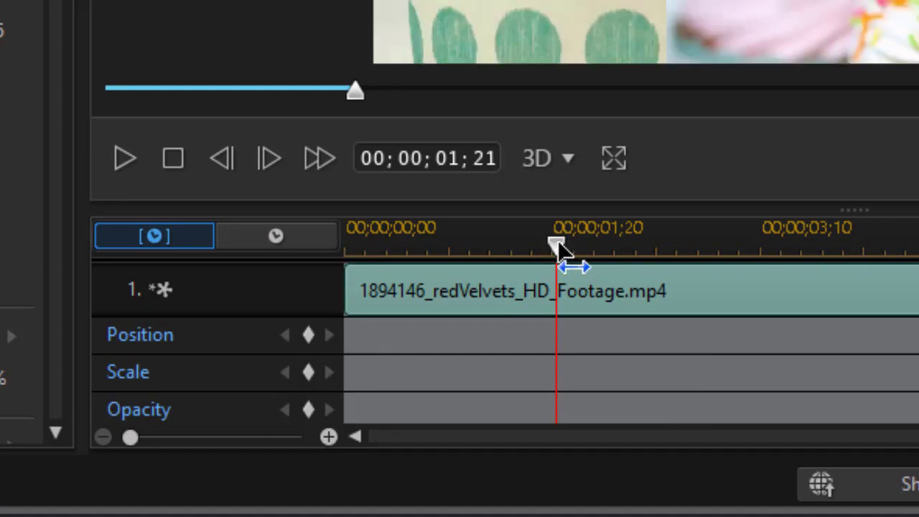
drag(560, 245, 598, 245)
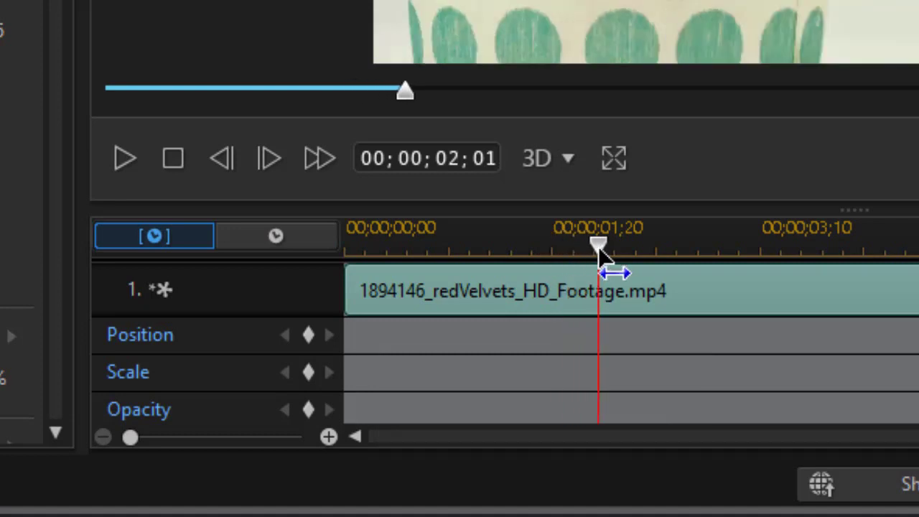
click(309, 335)
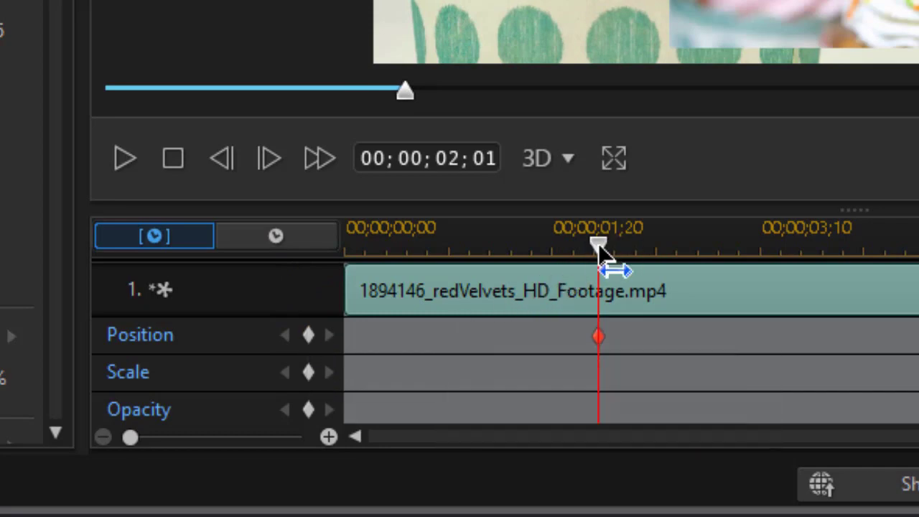
At the clip's start, move UR off the frame's top-right edge and accept the changes.
drag(600, 252, 328, 271)
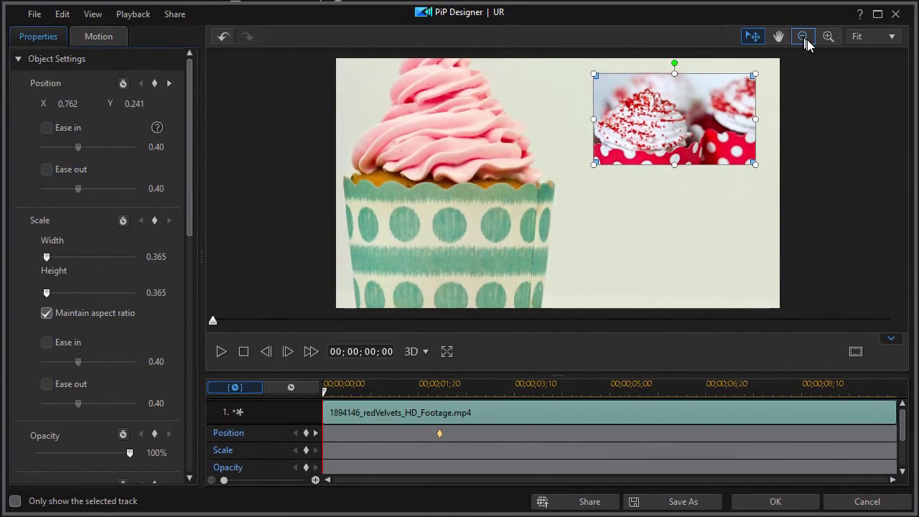
click(803, 37)
click(802, 37)
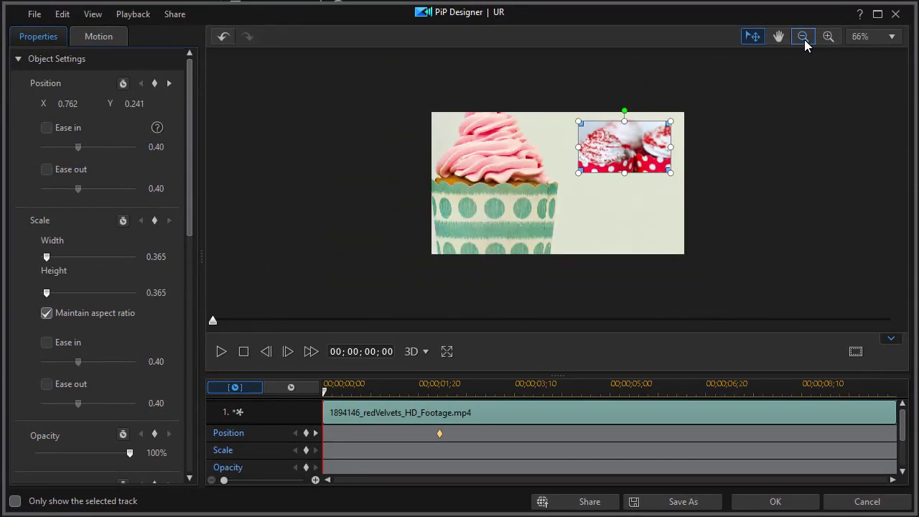
drag(625, 142, 657, 74)
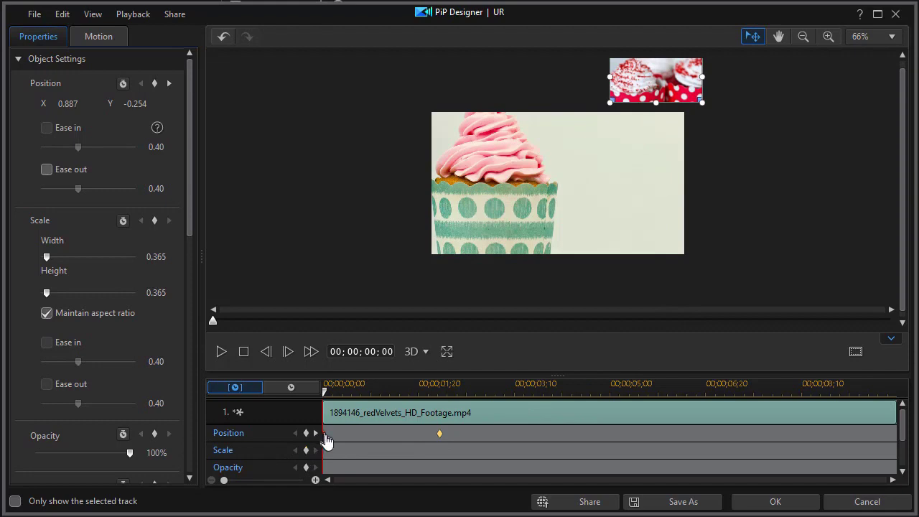
click(754, 507)
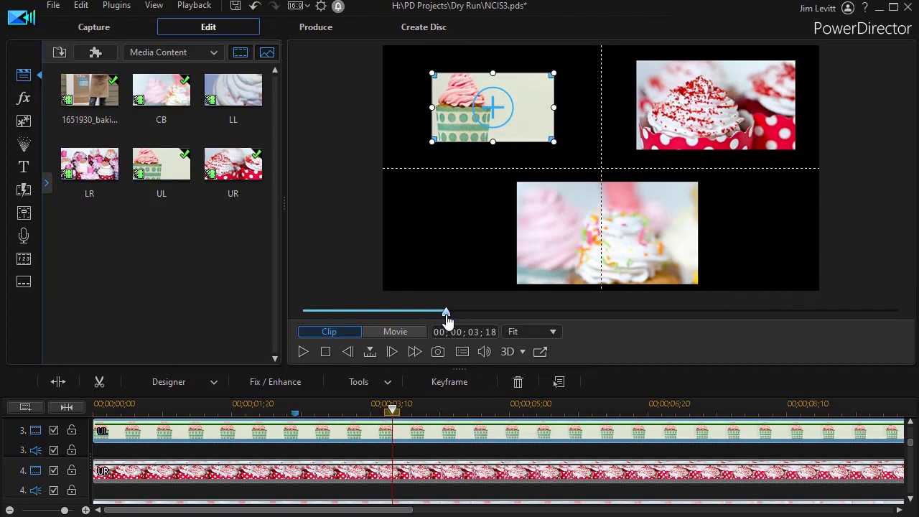
Play the whole movie from the start to check UL, UR and CB, then stop.
drag(446, 314, 303, 314)
click(402, 331)
click(387, 342)
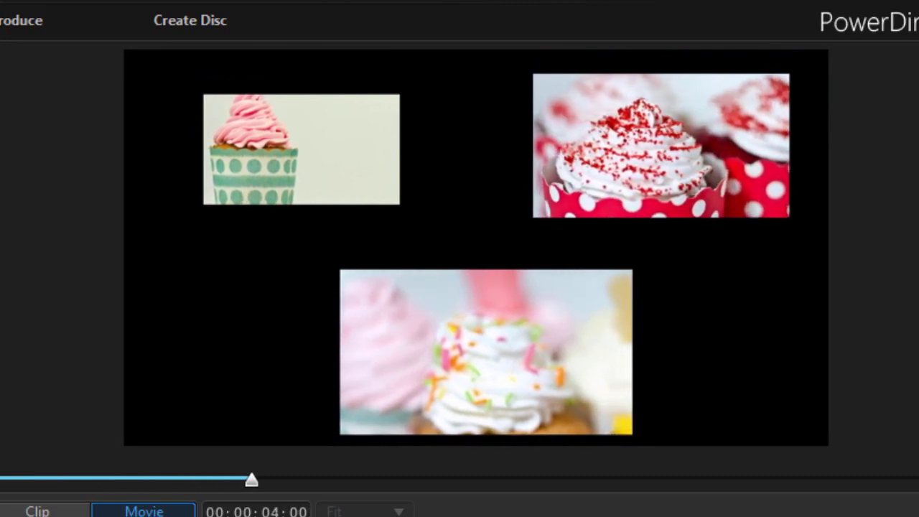
key(ctrl+/)
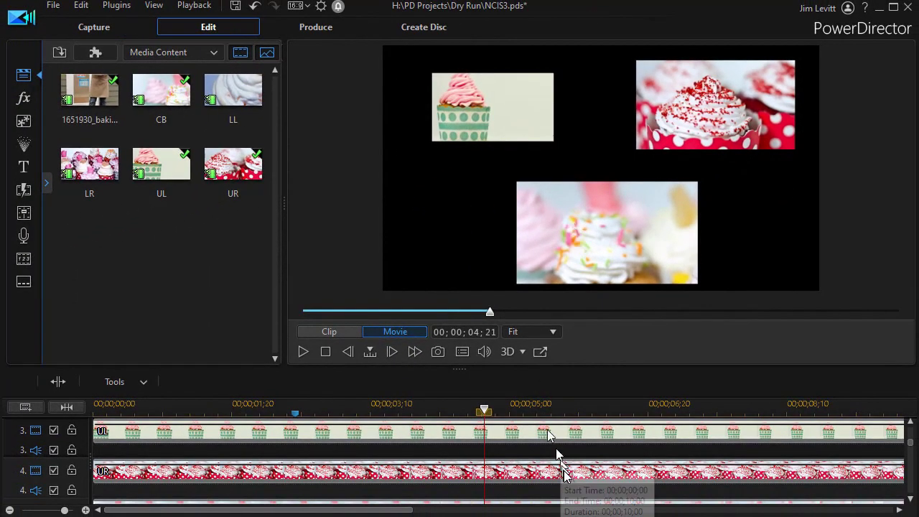
Open CB's PiP settings and enable a size 2 border with a white uniform colour.
drag(911, 443, 910, 453)
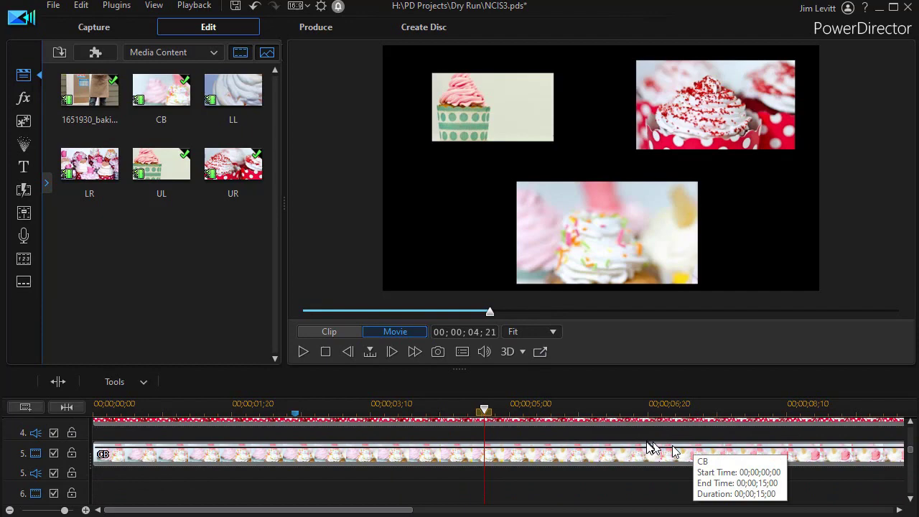
click(571, 456)
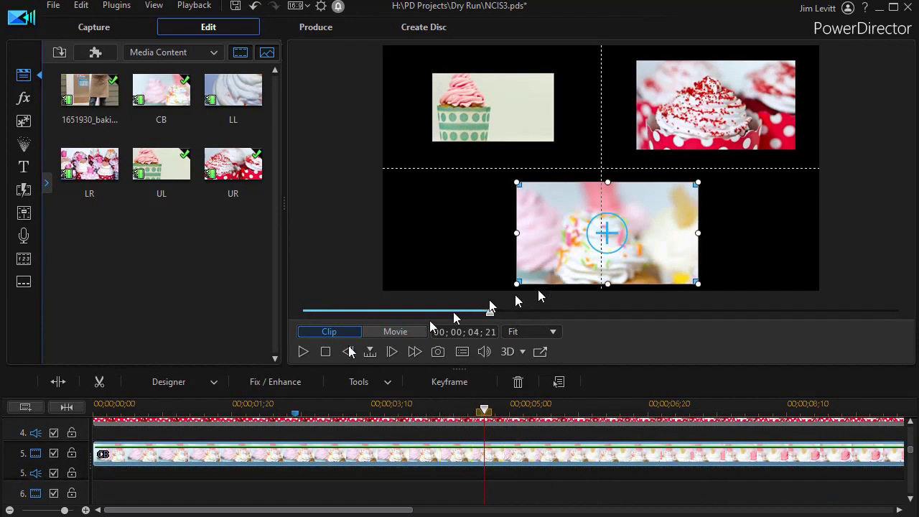
double_click(507, 456)
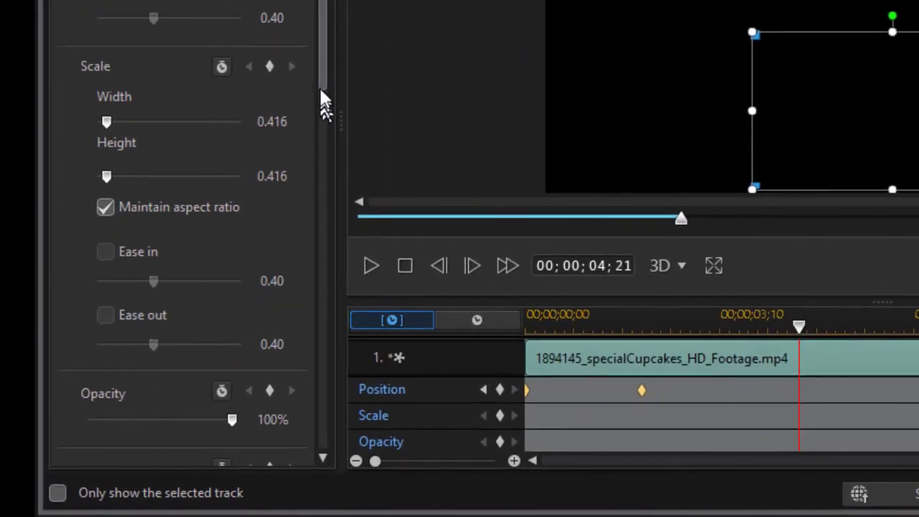
drag(322, 96, 329, 309)
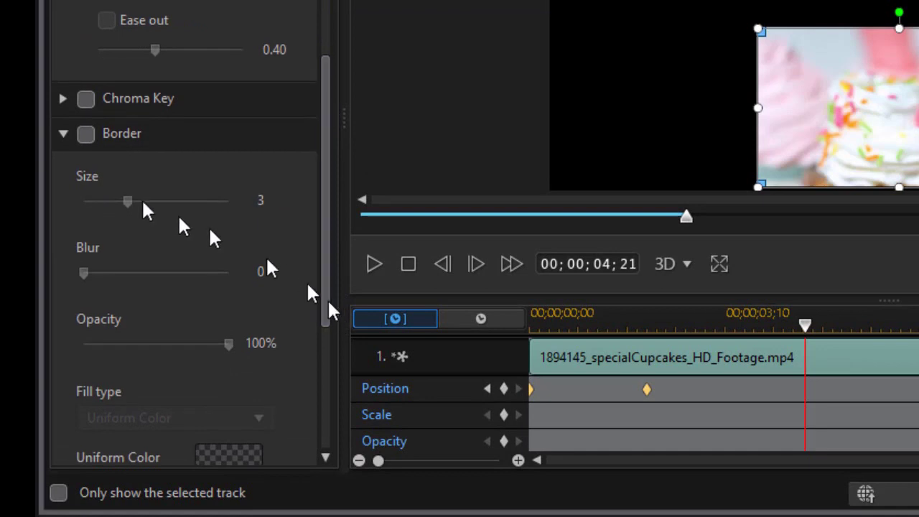
click(63, 134)
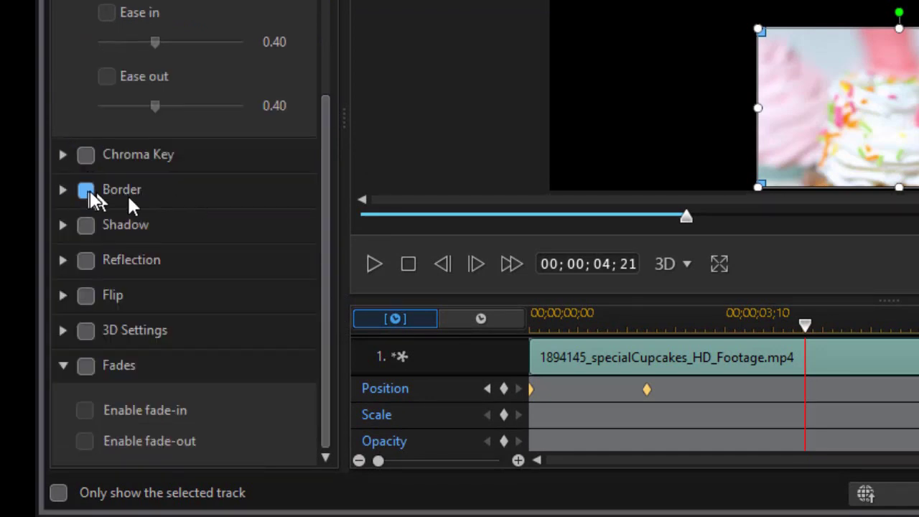
click(61, 190)
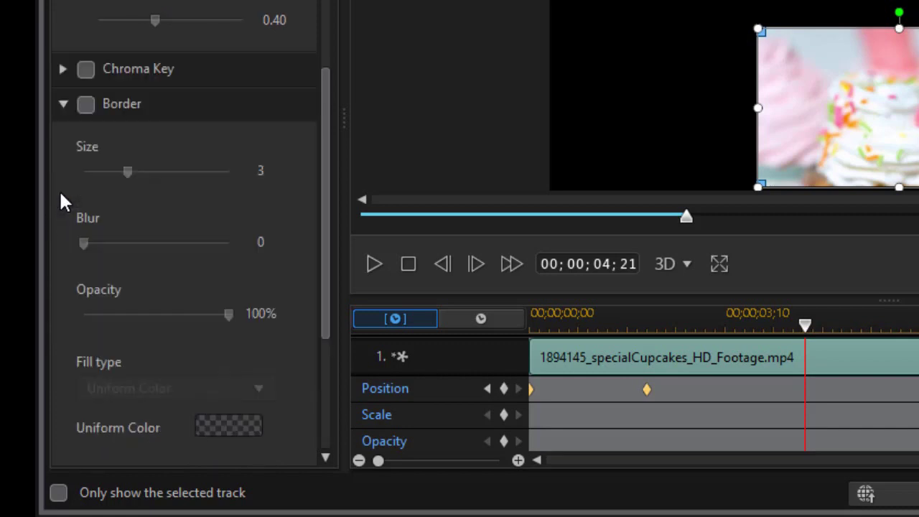
click(85, 107)
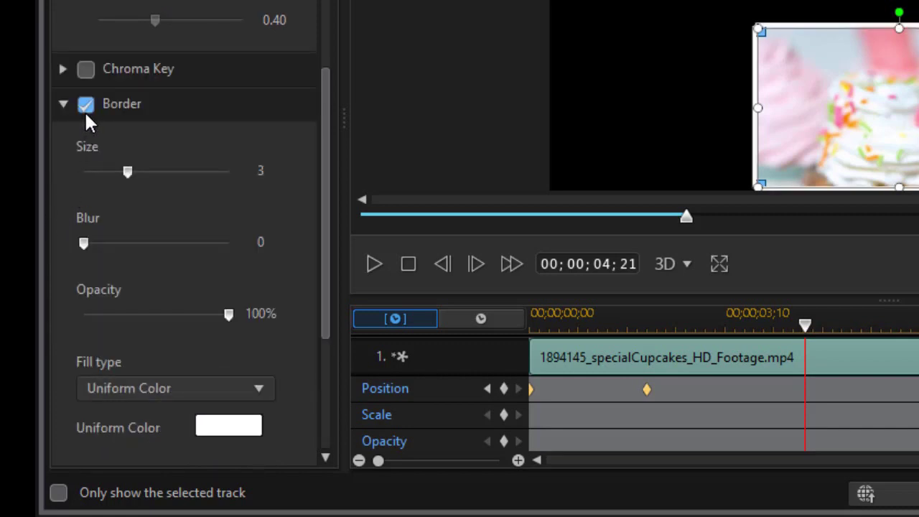
drag(126, 173, 111, 174)
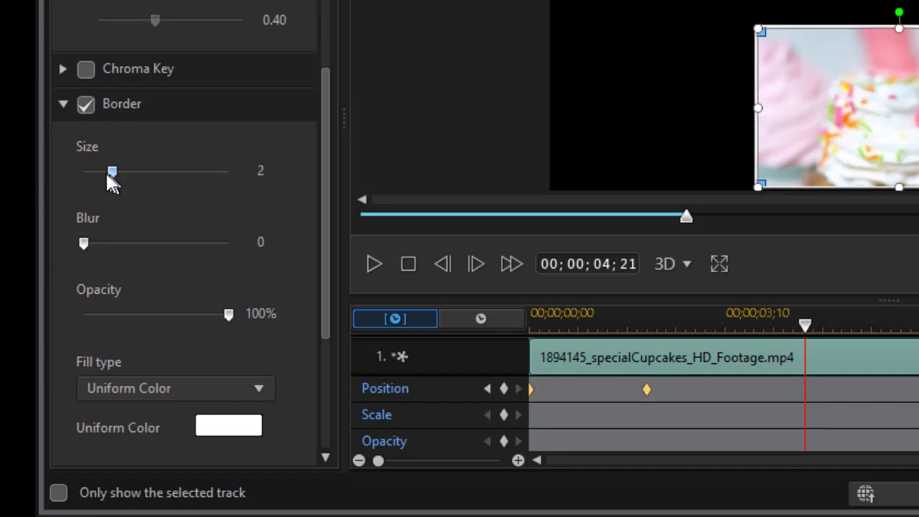
drag(321, 127, 331, 248)
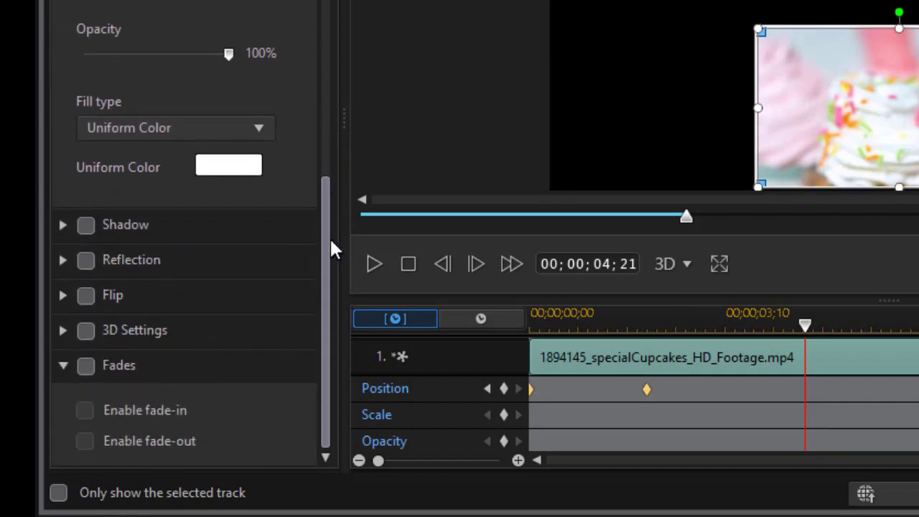
Switch the border fill to 4 Color Gradient with black top-left and grey top-right.
click(260, 129)
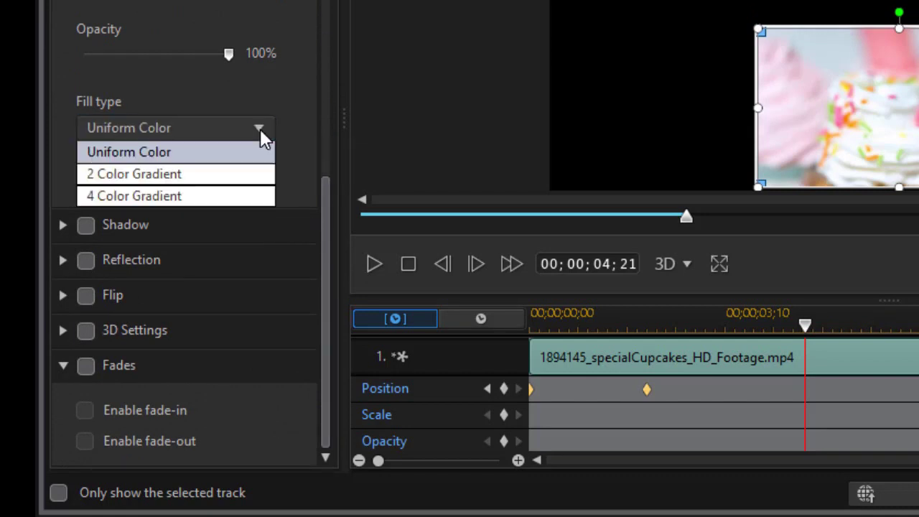
click(242, 199)
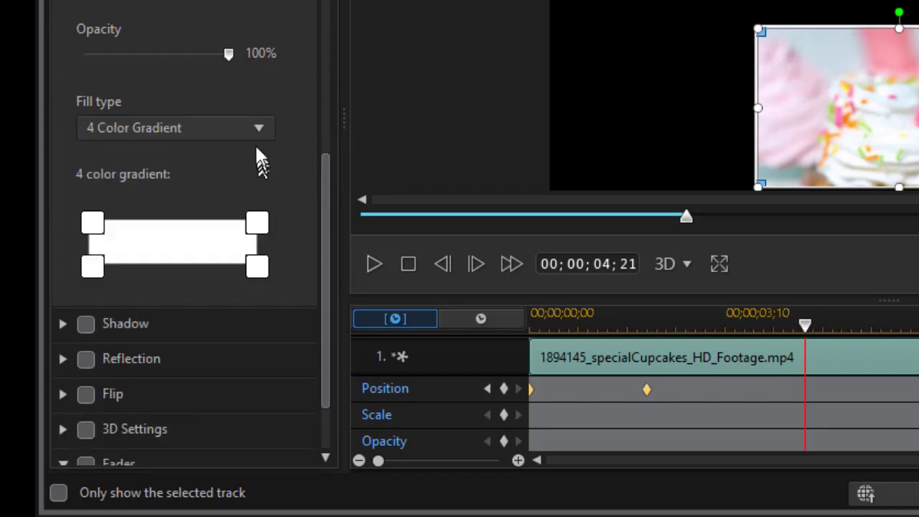
click(97, 227)
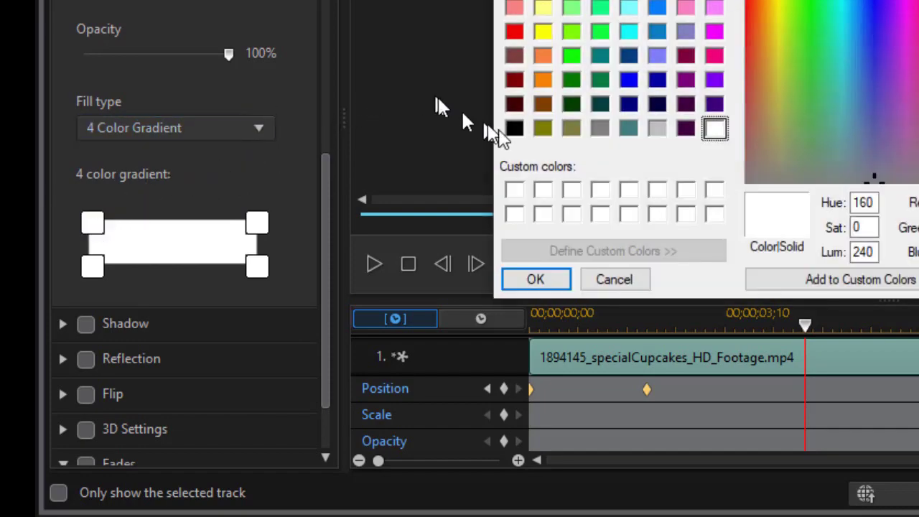
click(511, 131)
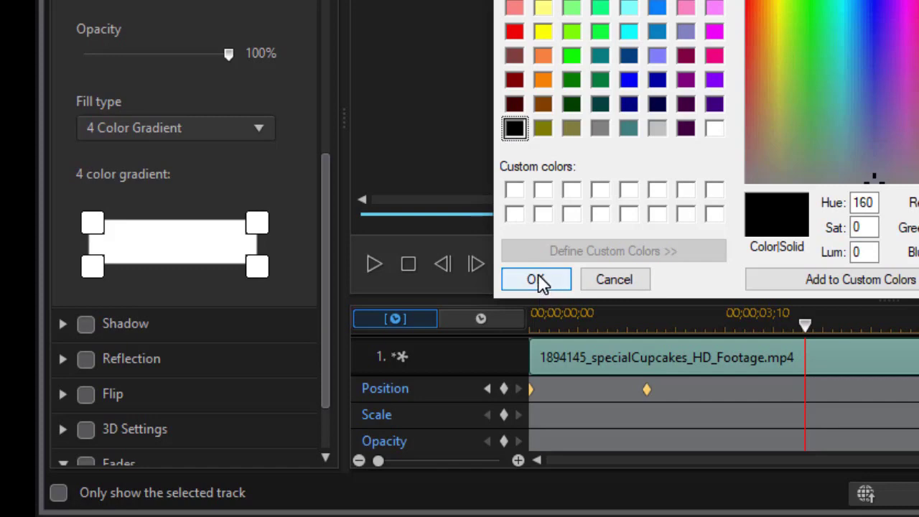
click(538, 280)
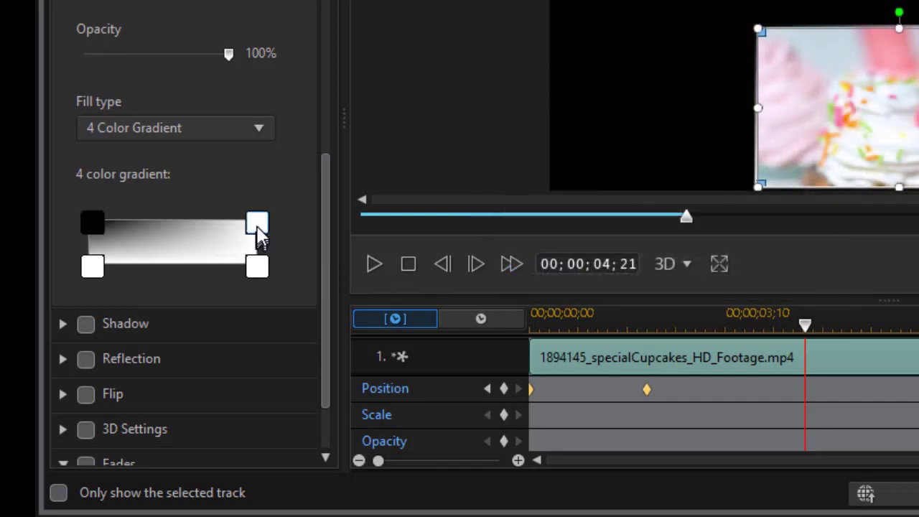
click(257, 224)
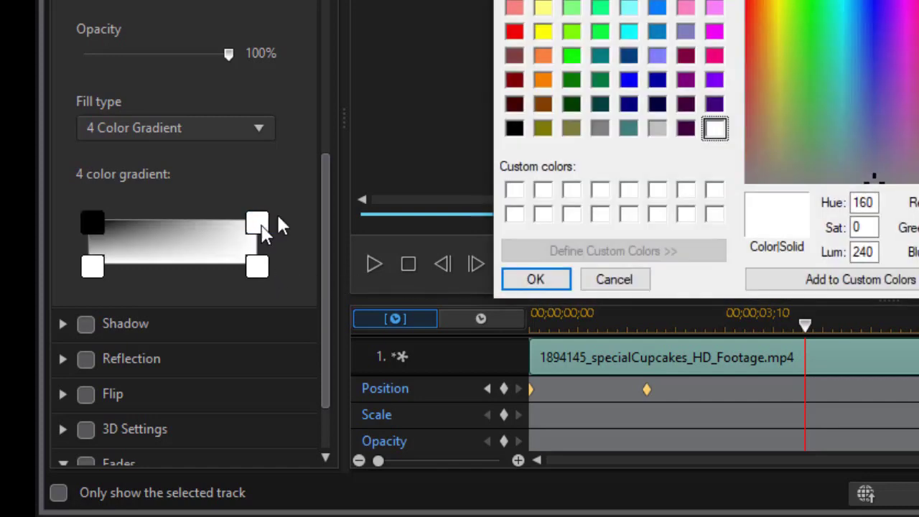
click(598, 129)
click(548, 280)
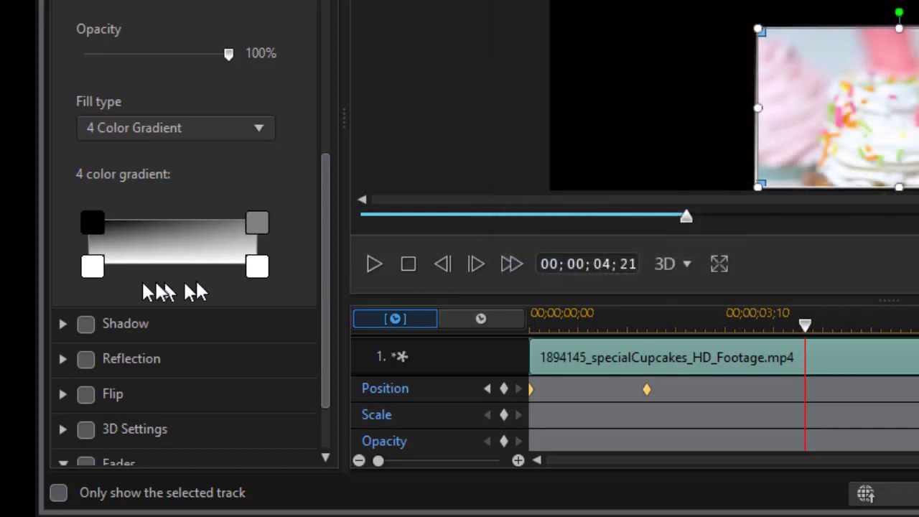
Set the gradient's bottom-left corner to grey and bottom-right to light grey.
click(94, 275)
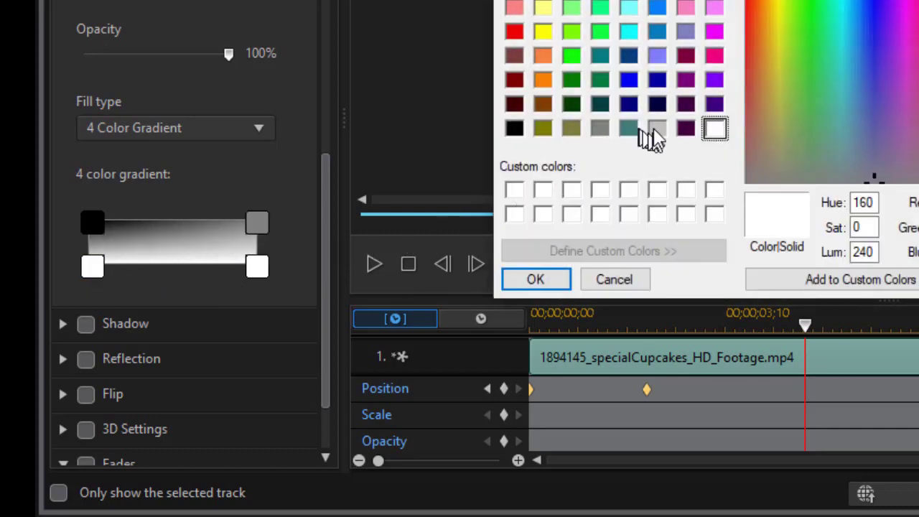
click(600, 129)
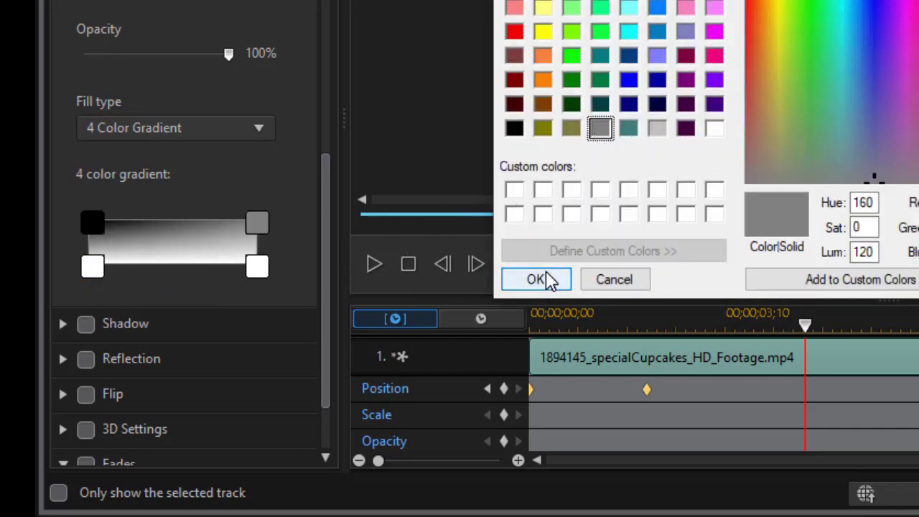
click(543, 284)
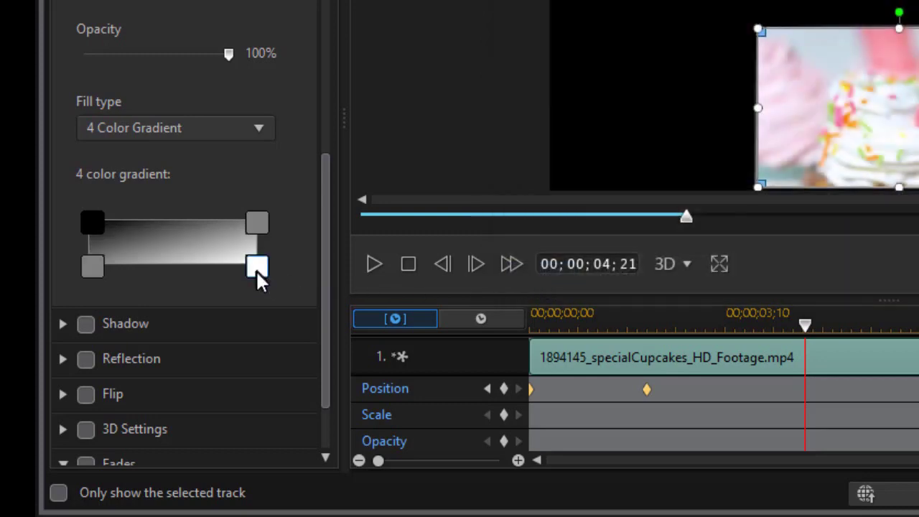
click(260, 273)
click(656, 128)
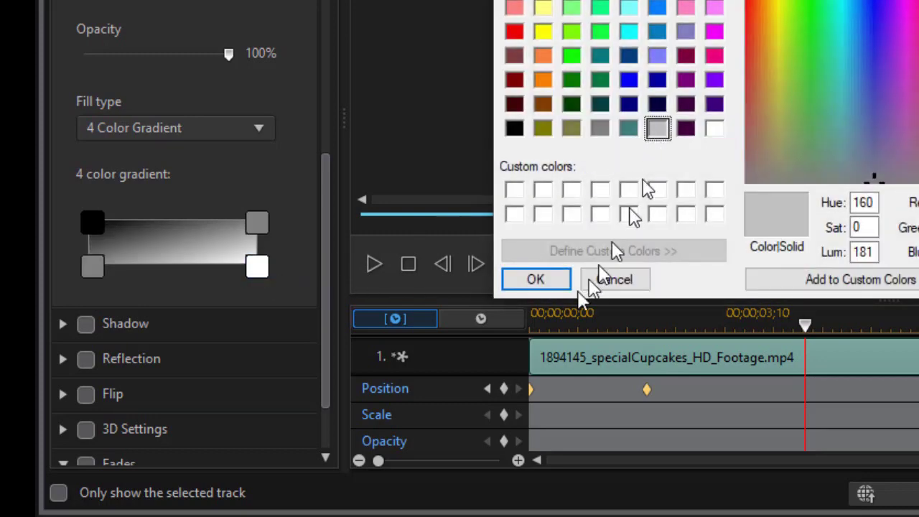
click(547, 282)
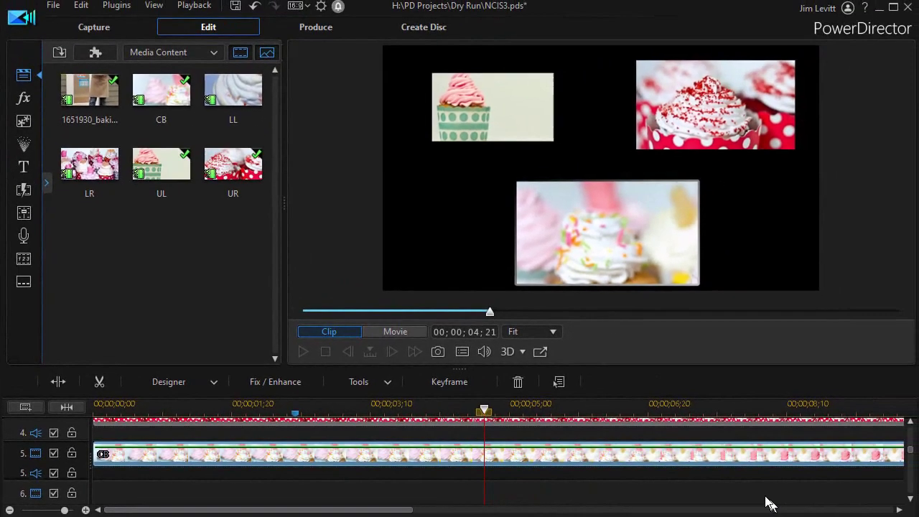
Select the bottom CB clip in the preview and play the movie to review the bordered clips.
click(677, 269)
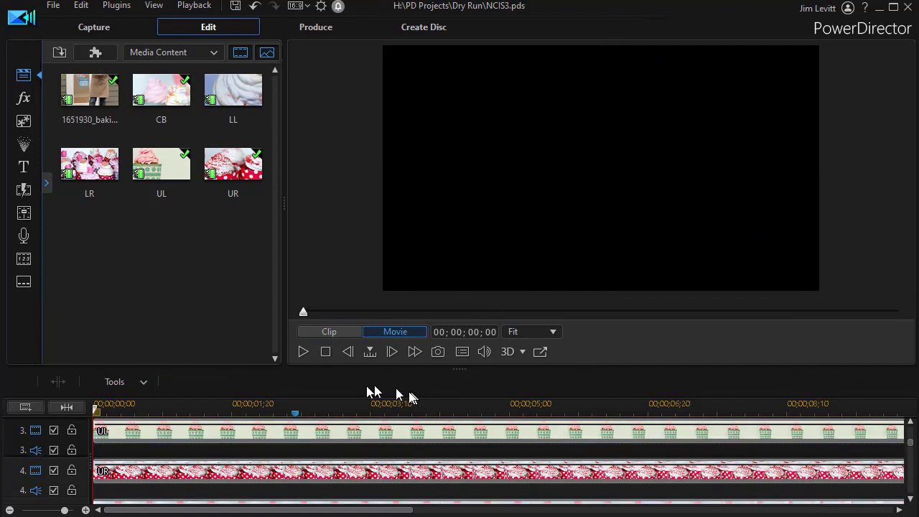
click(302, 352)
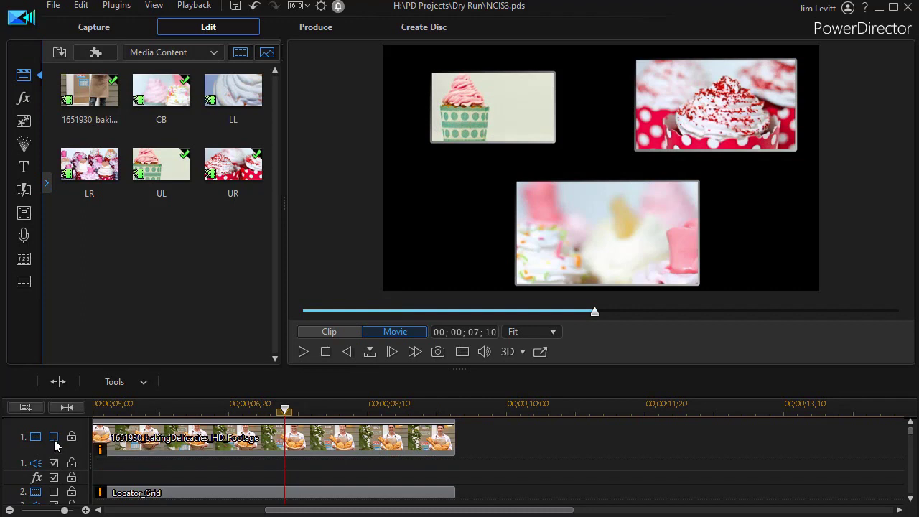
Enable the bakery footage and Locator.Grid tracks, then replay from the start and pause at 00;00;05;10.
click(53, 437)
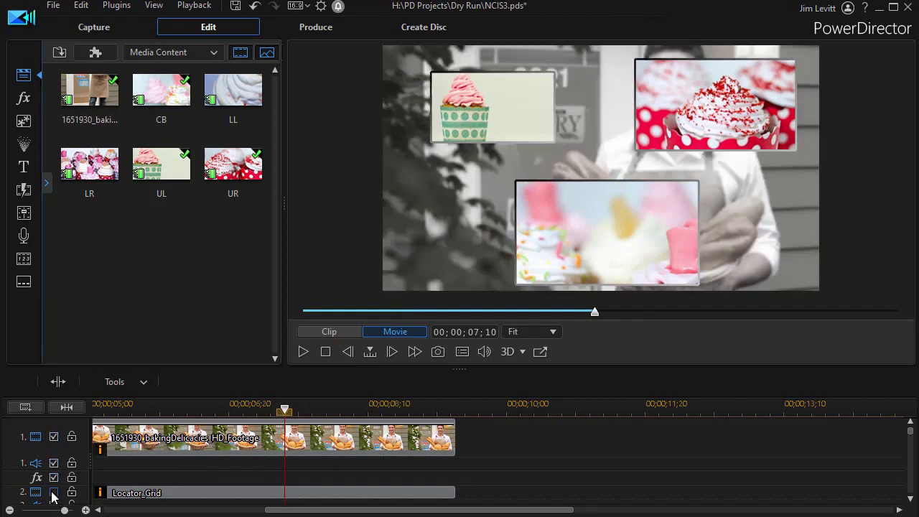
click(53, 493)
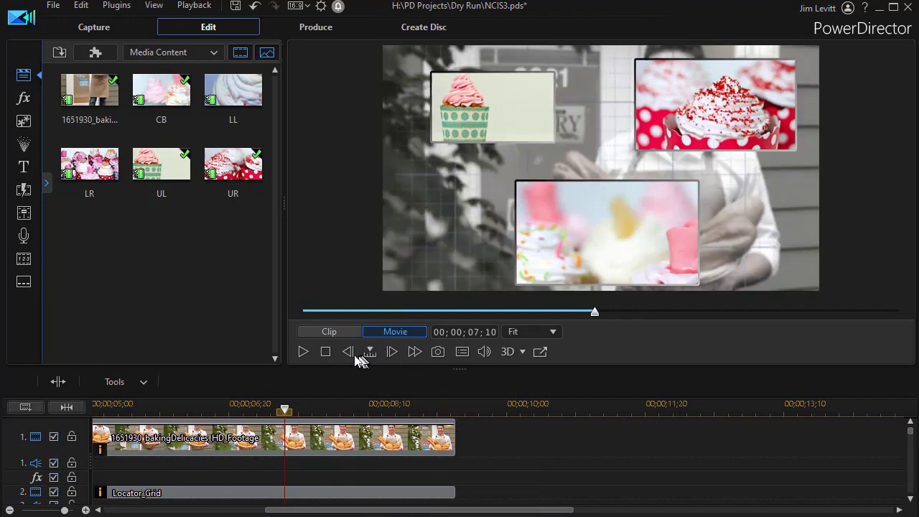
drag(354, 311, 302, 313)
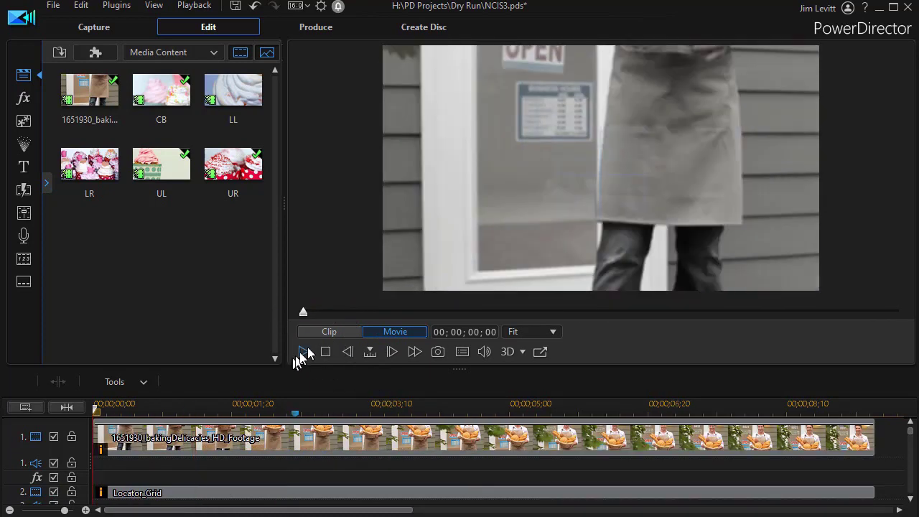
click(303, 352)
click(304, 352)
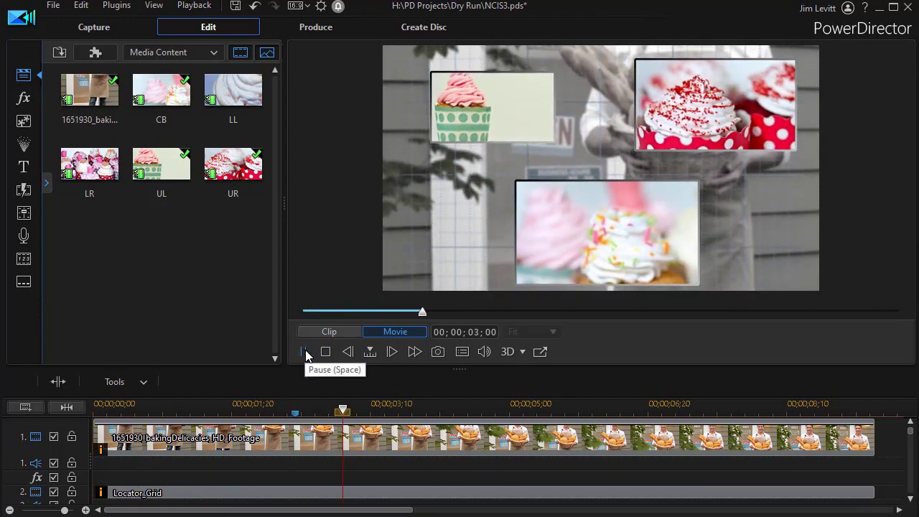
click(326, 353)
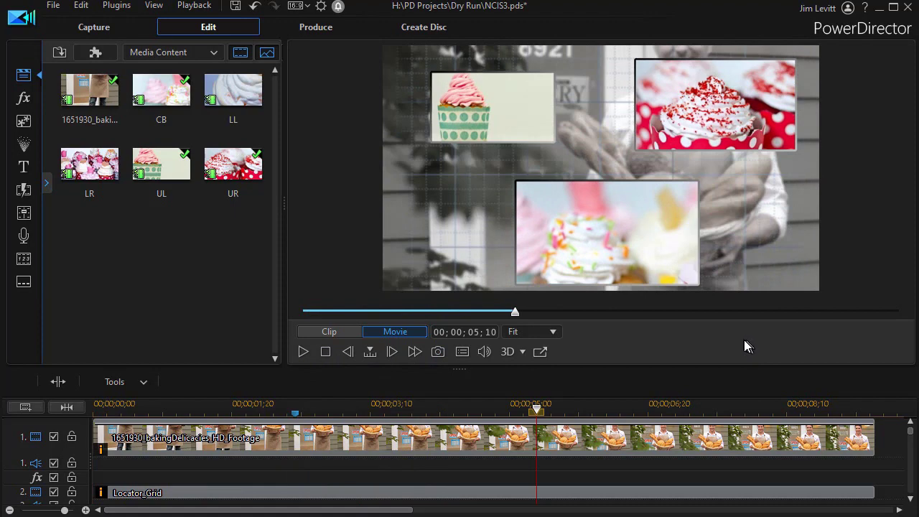